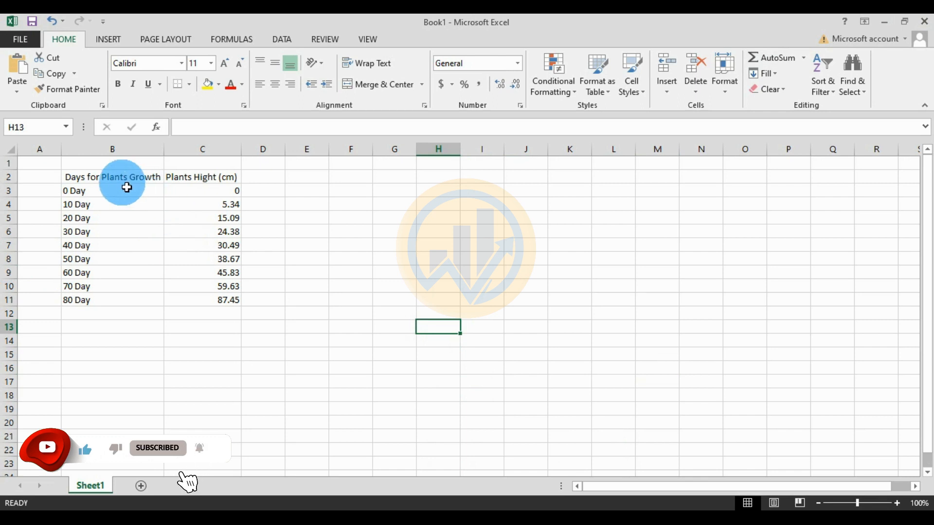
Insert a 2-D line chart of B2:C11, then move it beside the table and enlarge it
{"action": "left_click_drag", "start_coordinate": [78, 180], "coordinate": [197, 303]}
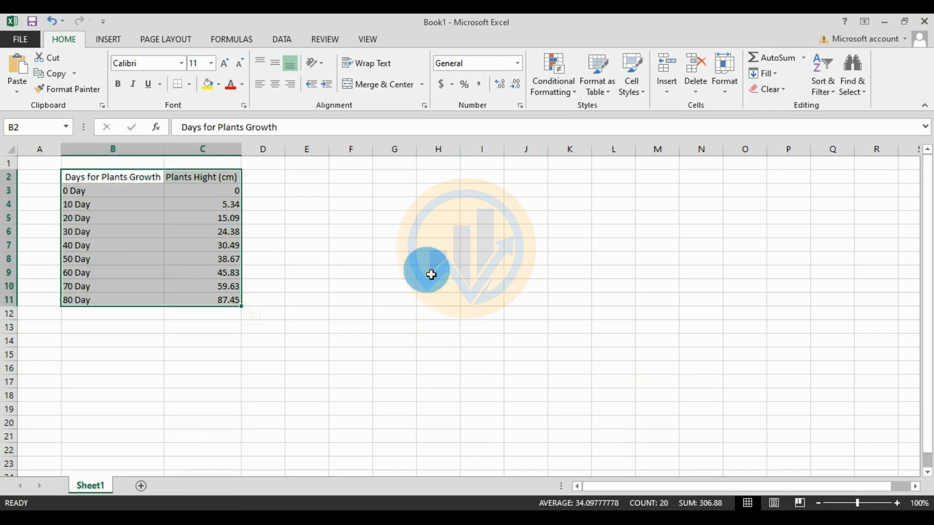
{"action": "left_click", "coordinate": [107, 40]}
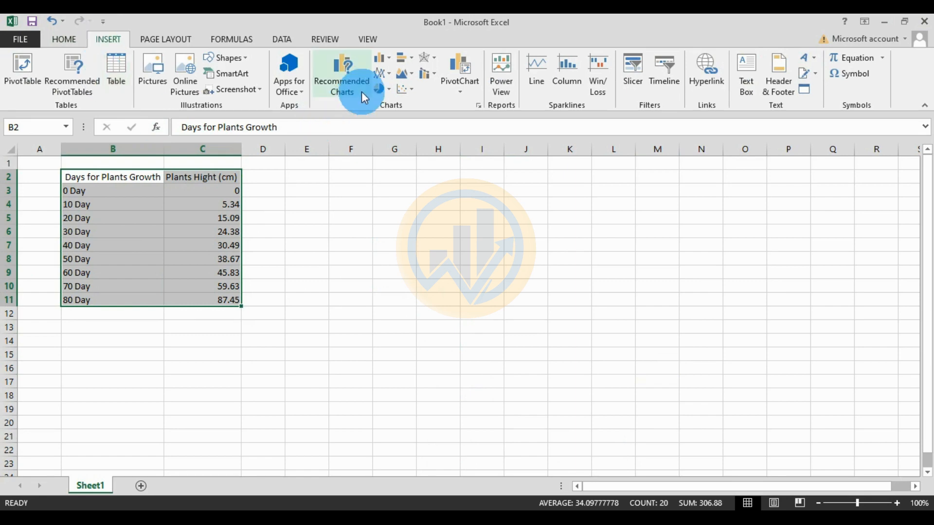
{"action": "left_click", "coordinate": [390, 73]}
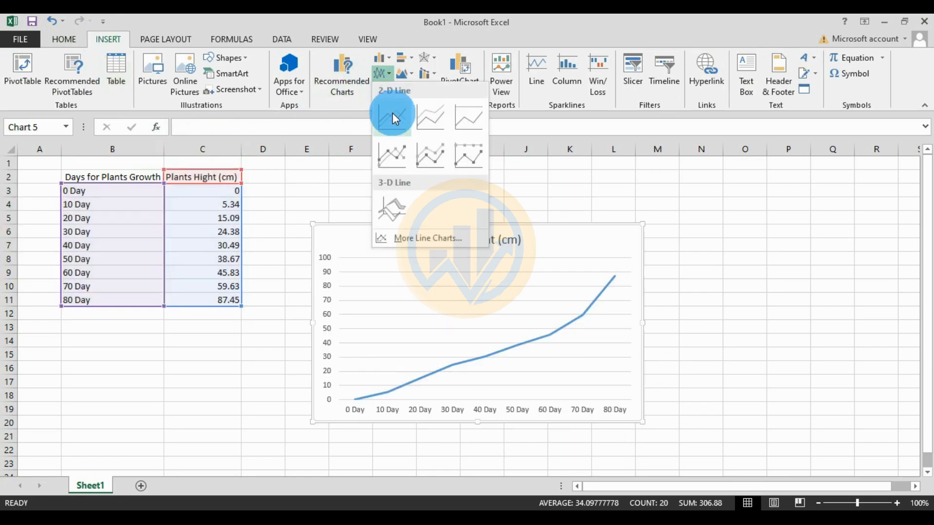
{"action": "left_click", "coordinate": [392, 115]}
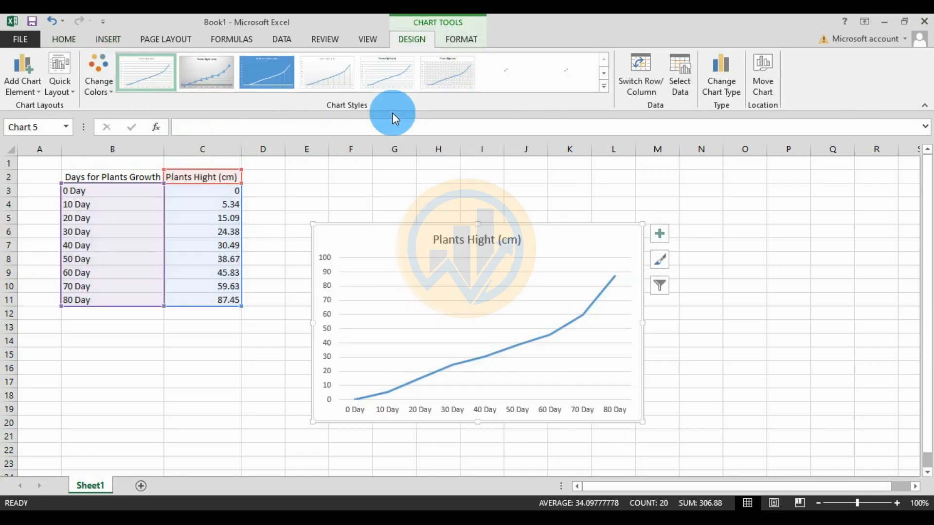
{"action": "left_click_drag", "start_coordinate": [590, 246], "coordinate": [568, 212]}
{"action": "left_click_drag", "start_coordinate": [623, 390], "coordinate": [684, 420]}
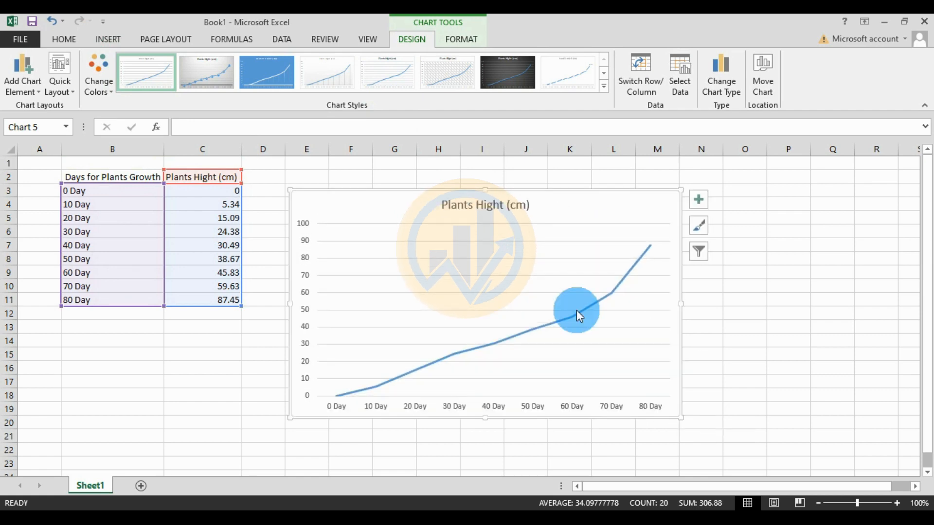
Set the chart's major horizontal gridlines to No line
{"action": "double_click", "coordinate": [459, 258]}
{"action": "left_click", "coordinate": [850, 194]}
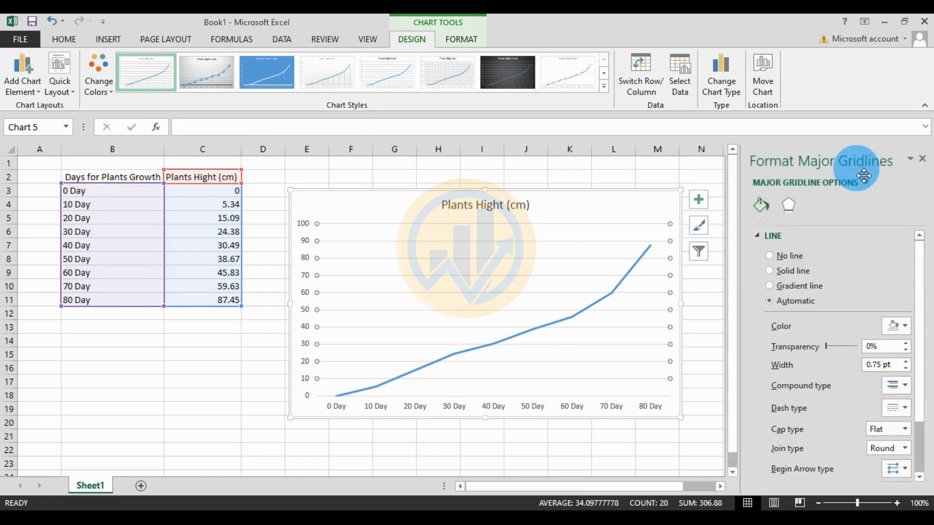
{"action": "left_click", "coordinate": [780, 259]}
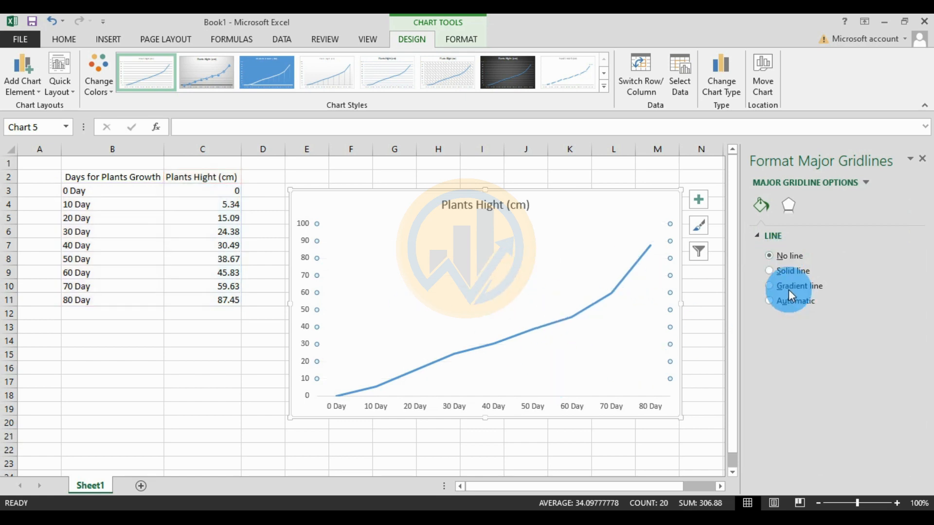
{"action": "left_click", "coordinate": [580, 339]}
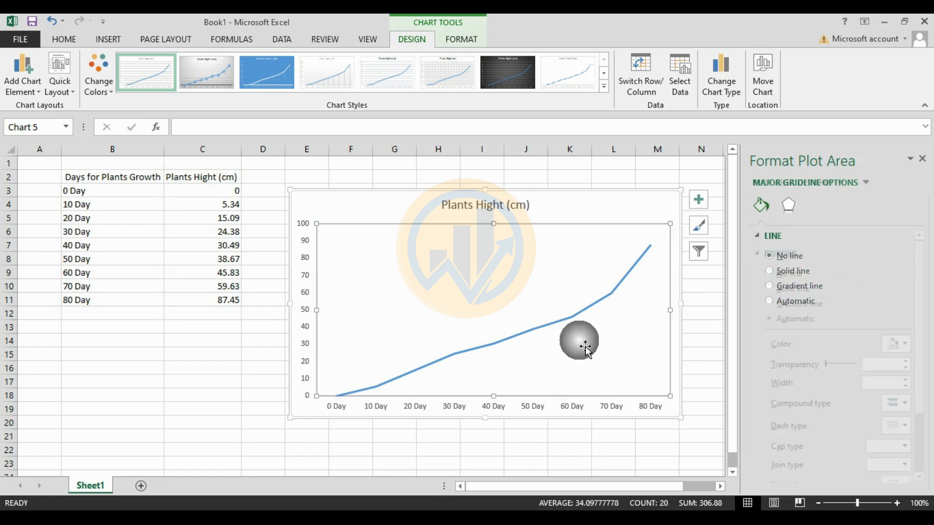
Format the plant height series as a red, 3 pt wide, smoothed line
{"action": "left_click", "coordinate": [566, 321]}
{"action": "scroll", "coordinate": [846, 326], "scroll_direction": "down", "scroll_amount": 2}
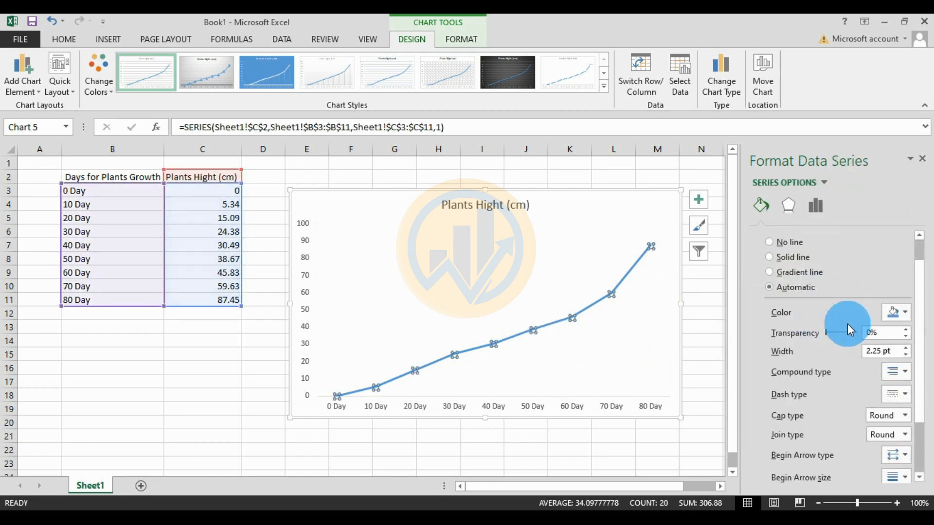
{"action": "left_click", "coordinate": [907, 314]}
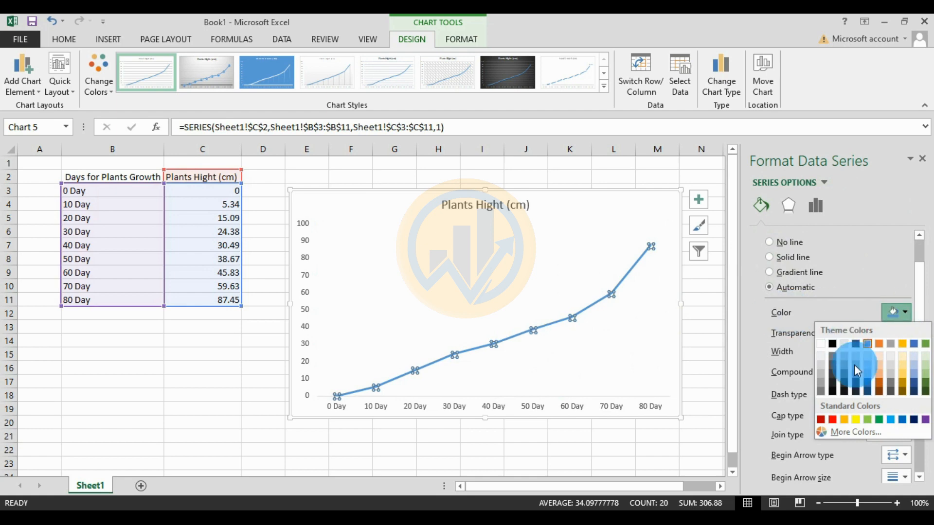
{"action": "left_click", "coordinate": [832, 419]}
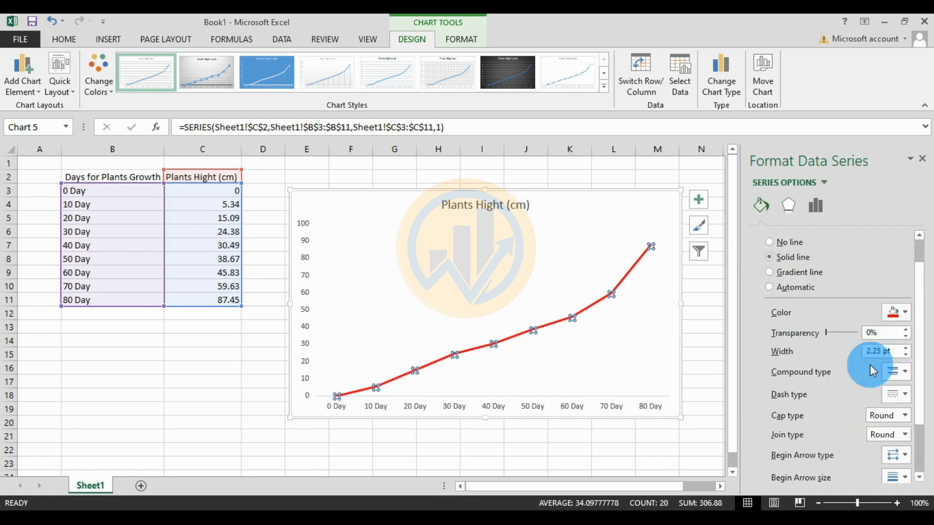
{"action": "left_click", "coordinate": [907, 348]}
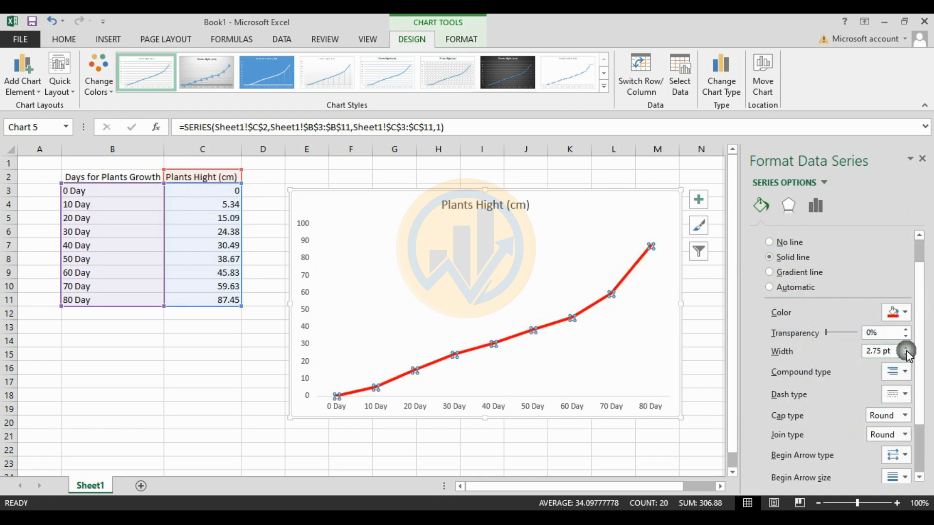
{"action": "left_click", "coordinate": [906, 348]}
{"action": "scroll", "coordinate": [875, 364], "scroll_direction": "down", "scroll_amount": 3}
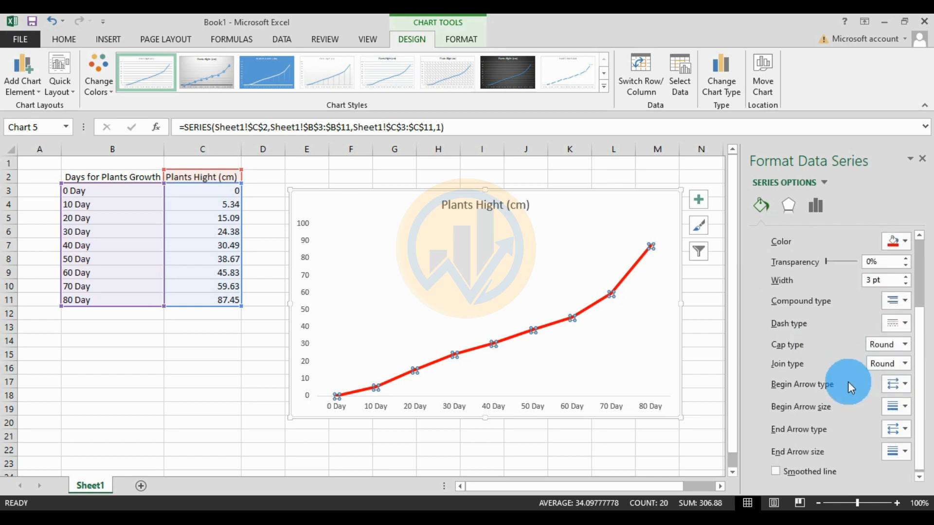
{"action": "left_click", "coordinate": [776, 472]}
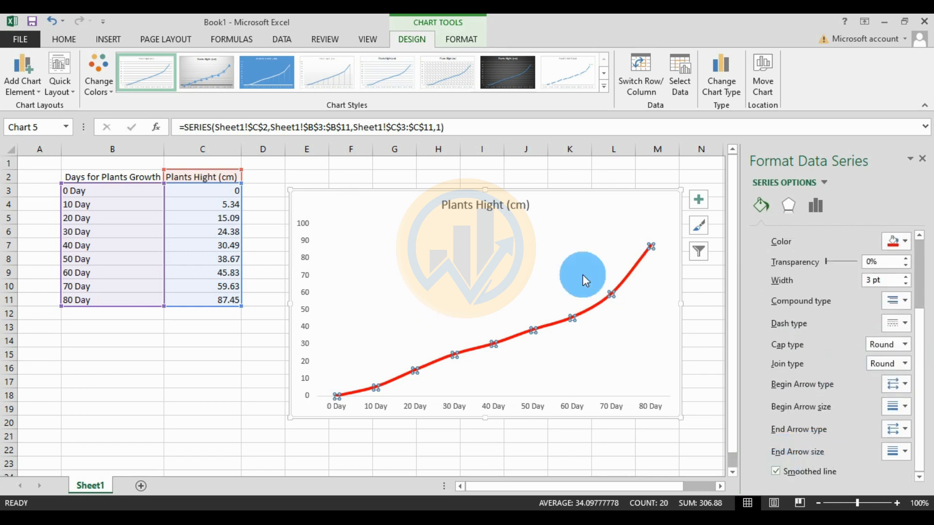
{"action": "left_click", "coordinate": [719, 343]}
{"action": "left_click", "coordinate": [571, 409]}
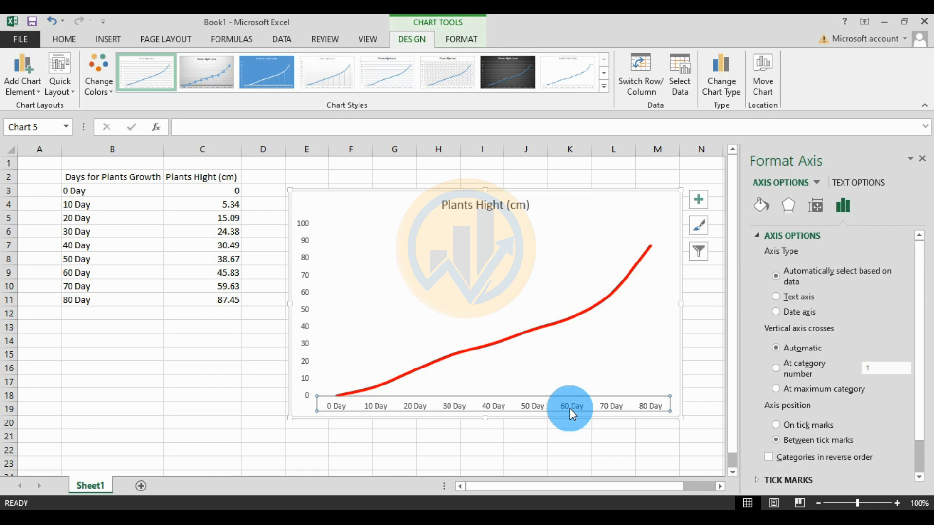
Give the horizontal day axis a dark solid line 1.5 pt wide
{"action": "left_click", "coordinate": [761, 205]}
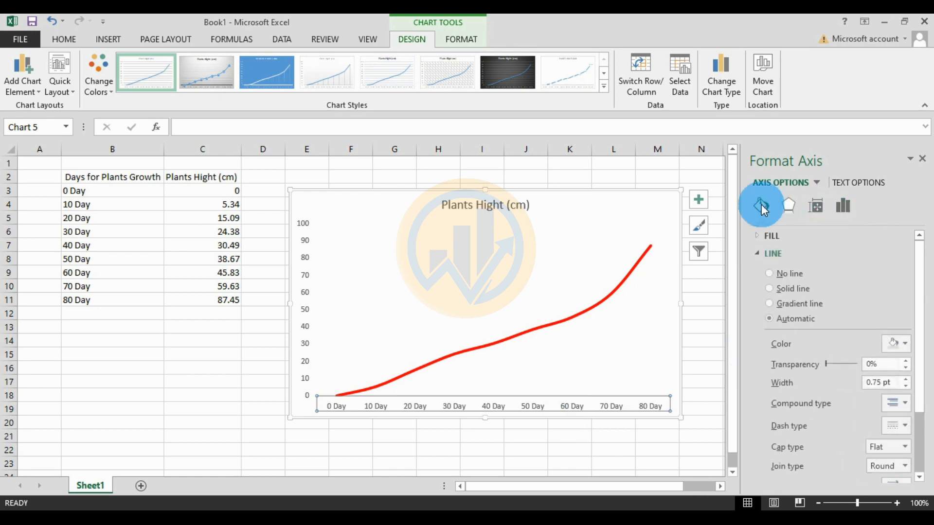
{"action": "left_click", "coordinate": [905, 344]}
{"action": "left_click", "coordinate": [833, 375]}
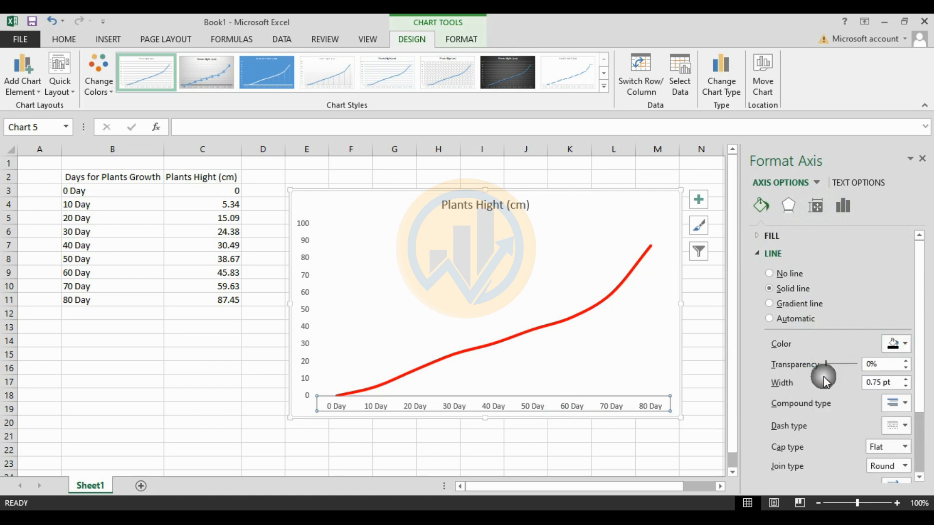
{"action": "left_click", "coordinate": [907, 379]}
{"action": "left_click", "coordinate": [907, 379]}
{"action": "left_click", "coordinate": [907, 379]}
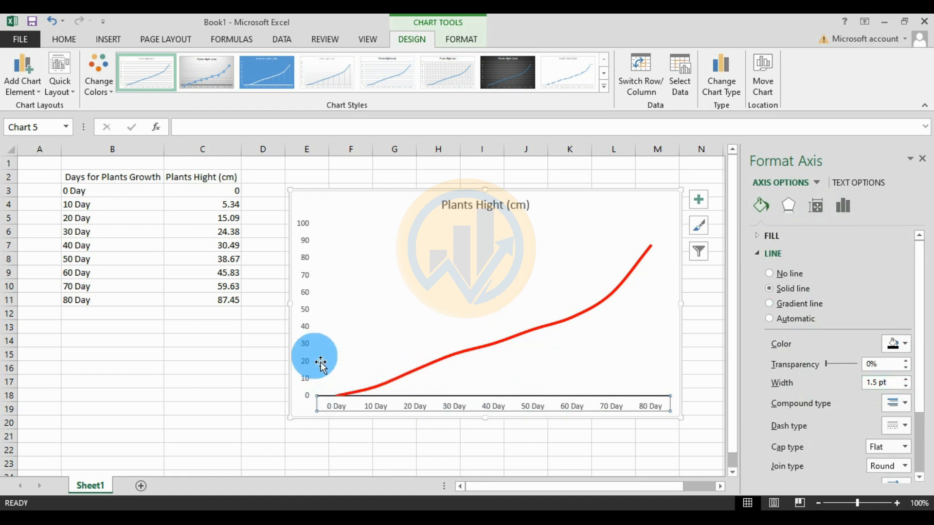
Give the vertical value axis the same dark 1.5 pt line
{"action": "left_click", "coordinate": [313, 343]}
{"action": "left_click", "coordinate": [303, 315]}
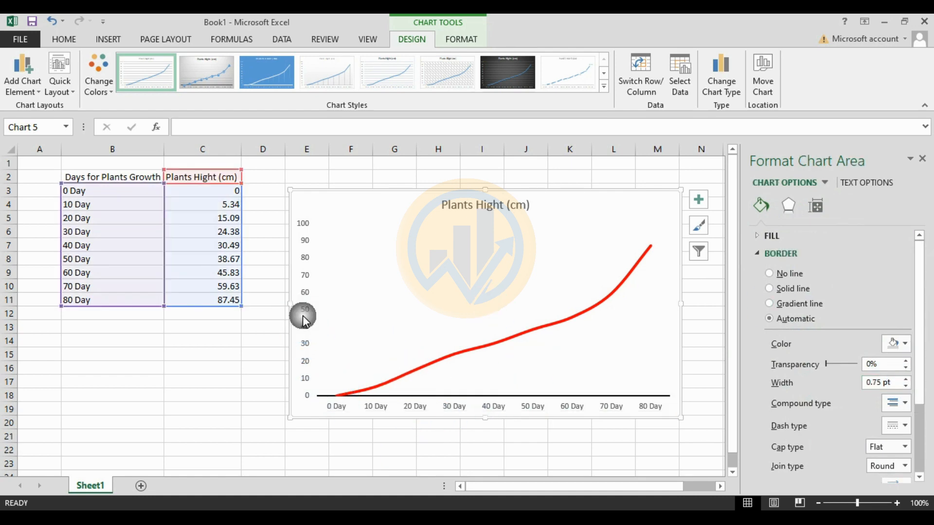
{"action": "left_click", "coordinate": [905, 347]}
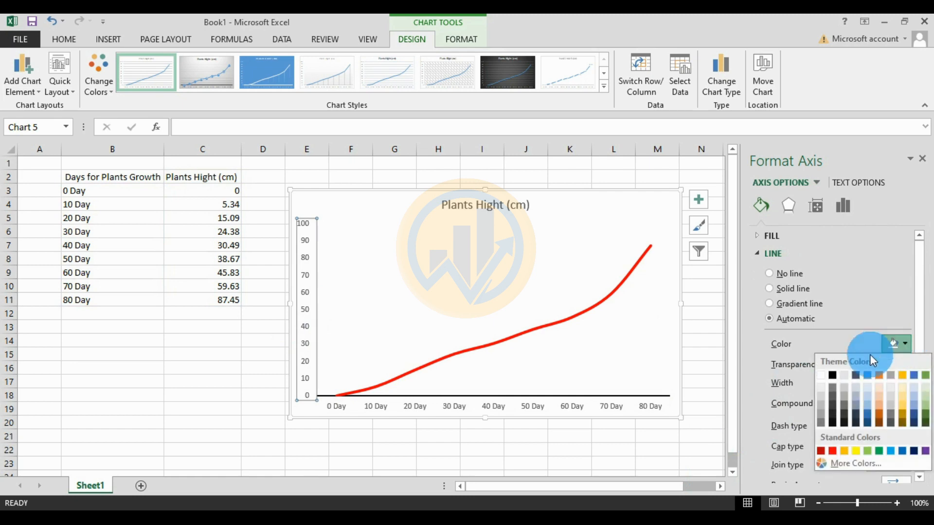
{"action": "left_click", "coordinate": [833, 376]}
{"action": "left_click", "coordinate": [908, 379]}
{"action": "left_click", "coordinate": [908, 379]}
{"action": "left_click", "coordinate": [906, 379]}
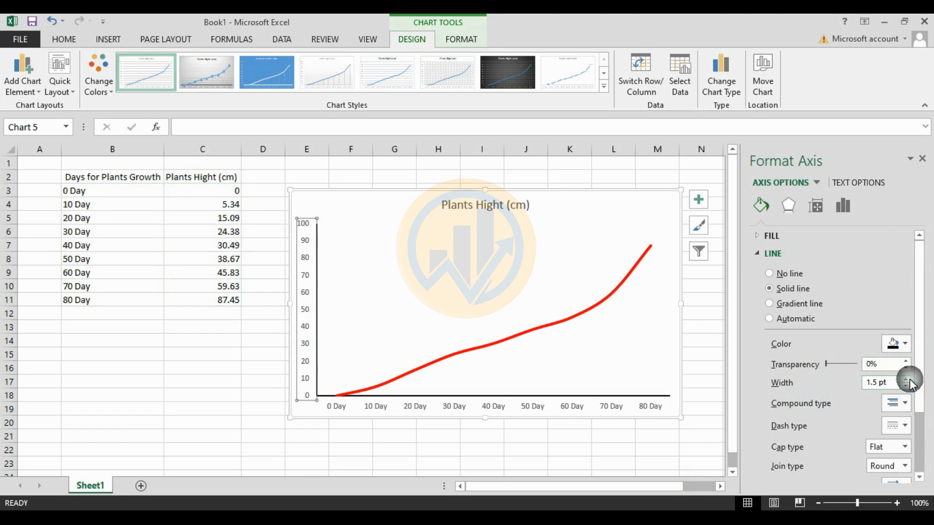
{"action": "left_click", "coordinate": [501, 450]}
{"action": "left_click", "coordinate": [495, 408]}
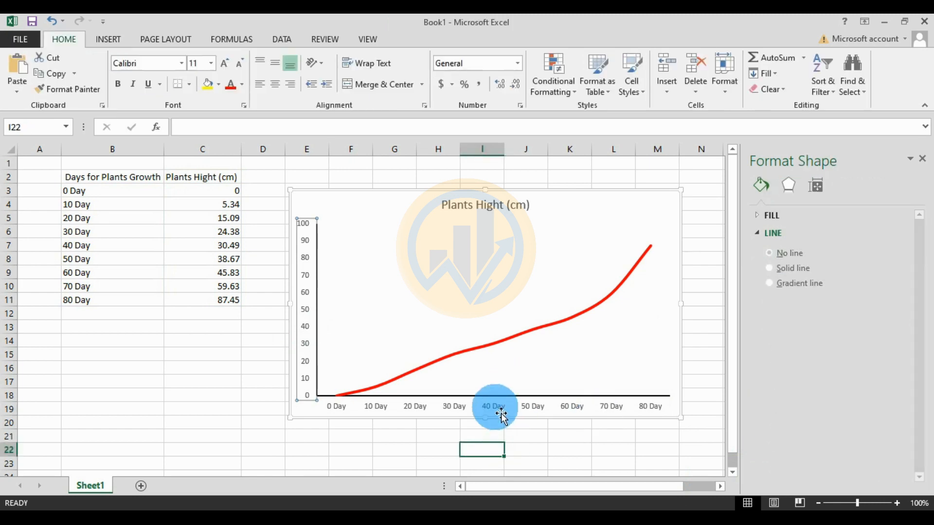
{"action": "left_click", "coordinate": [495, 408]}
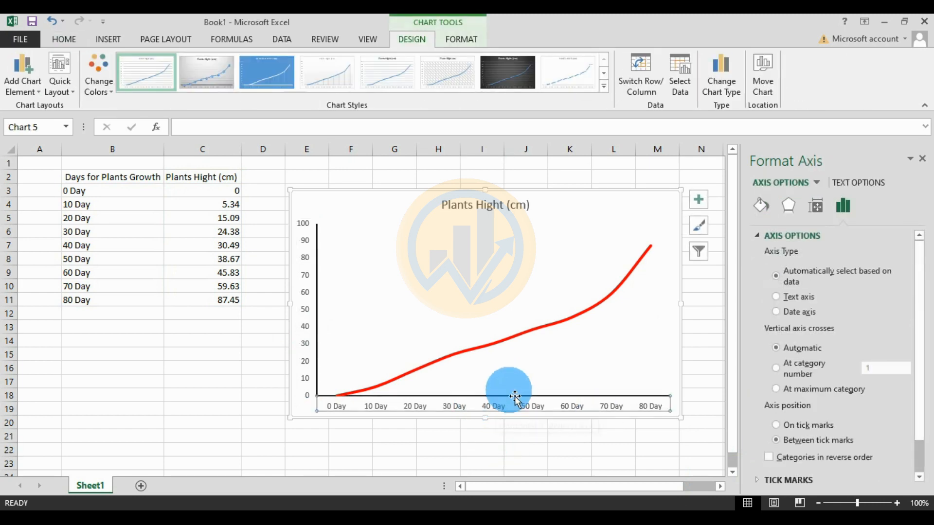
Set the day axis labels to Times New Roman at size 10
{"action": "left_click", "coordinate": [60, 41]}
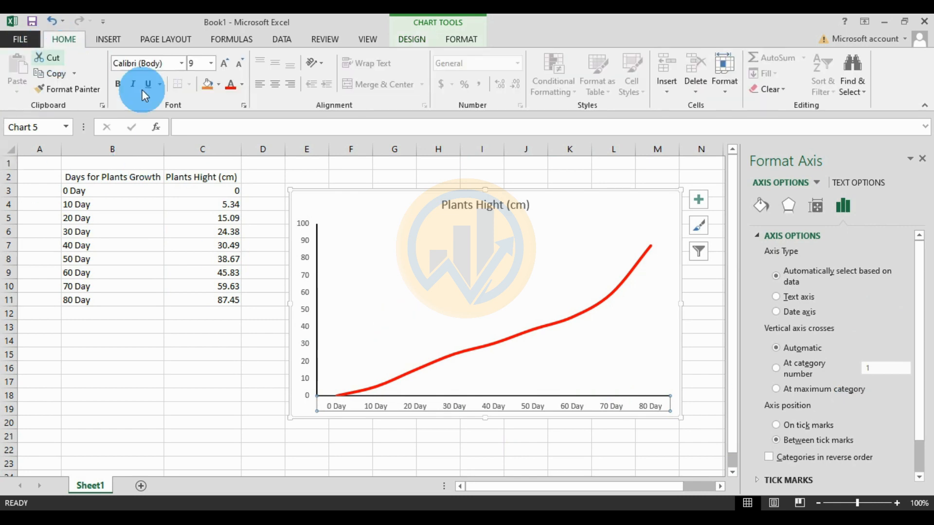
{"action": "left_click", "coordinate": [182, 64]}
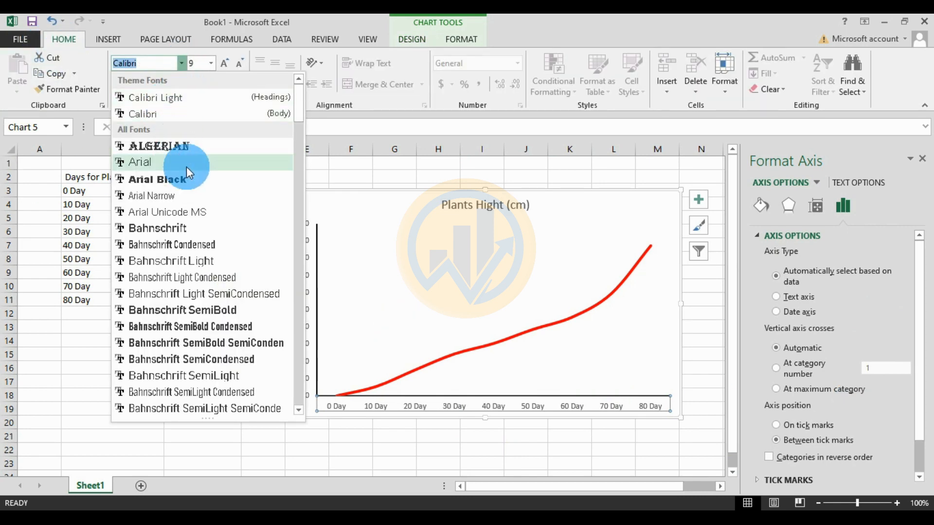
{"action": "left_click_drag", "start_coordinate": [298, 109], "coordinate": [288, 384]}
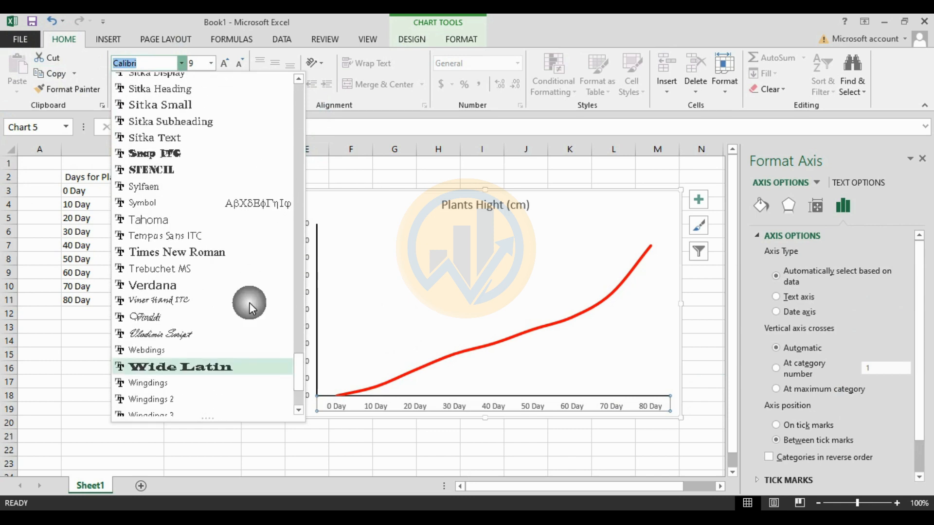
{"action": "left_click", "coordinate": [202, 251]}
{"action": "left_click", "coordinate": [223, 63]}
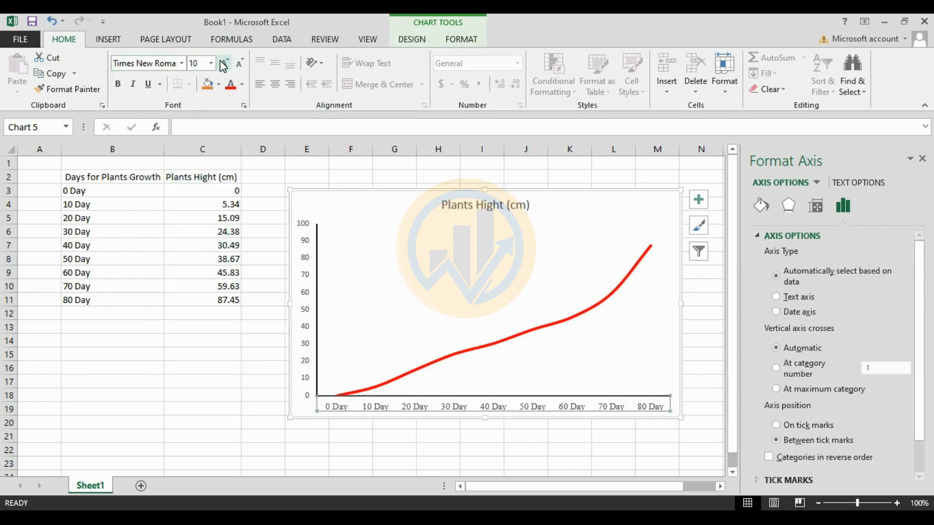
{"action": "left_click", "coordinate": [224, 64]}
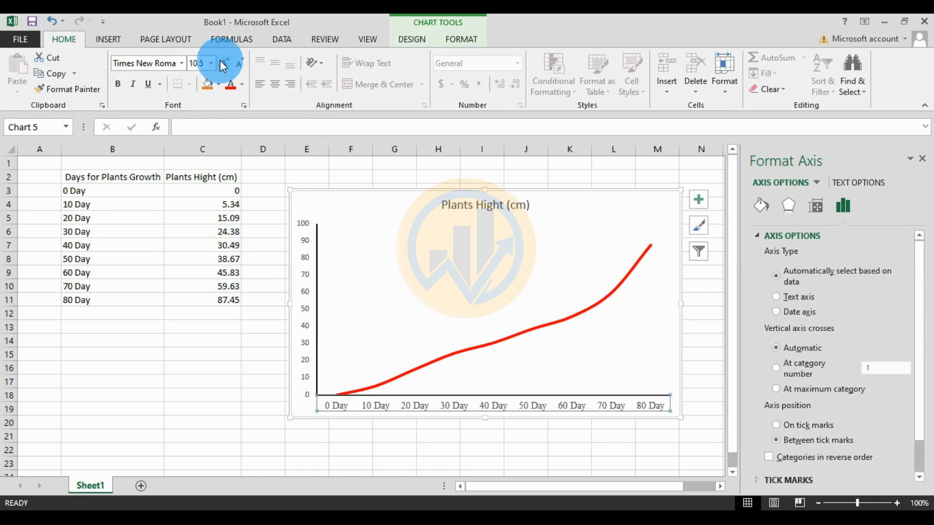
{"action": "left_click", "coordinate": [223, 64]}
{"action": "left_click", "coordinate": [223, 64]}
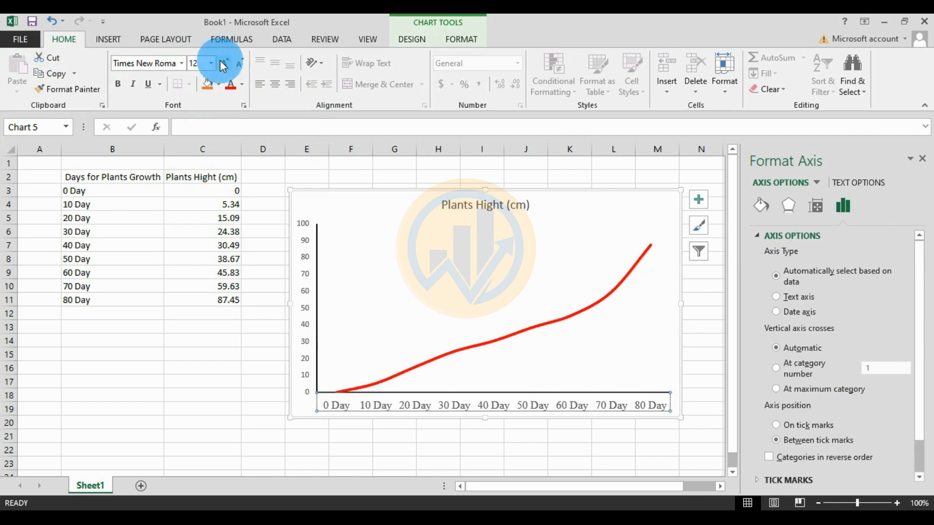
{"action": "left_click", "coordinate": [238, 62]}
{"action": "left_click", "coordinate": [238, 63]}
{"action": "left_click", "coordinate": [237, 62]}
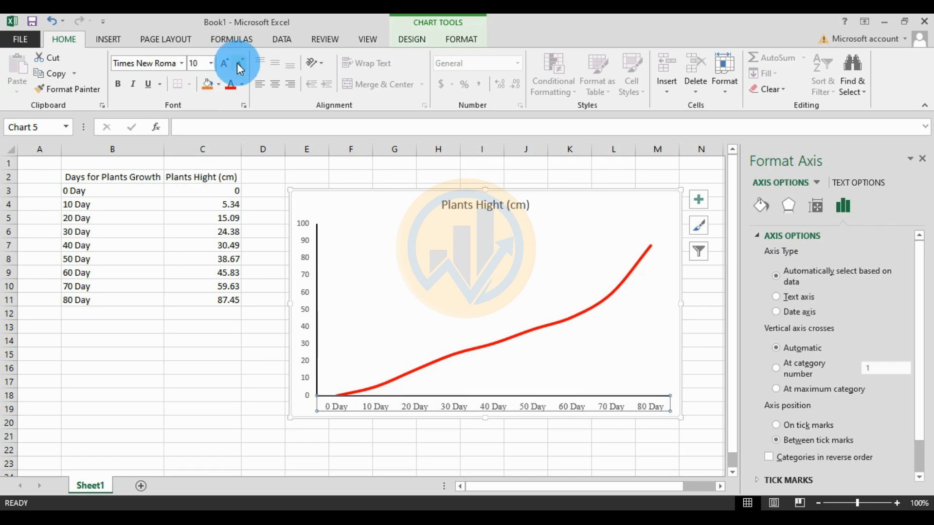
Set the 0–100 value axis labels to Times New Roman at size 10
{"action": "left_click", "coordinate": [302, 311]}
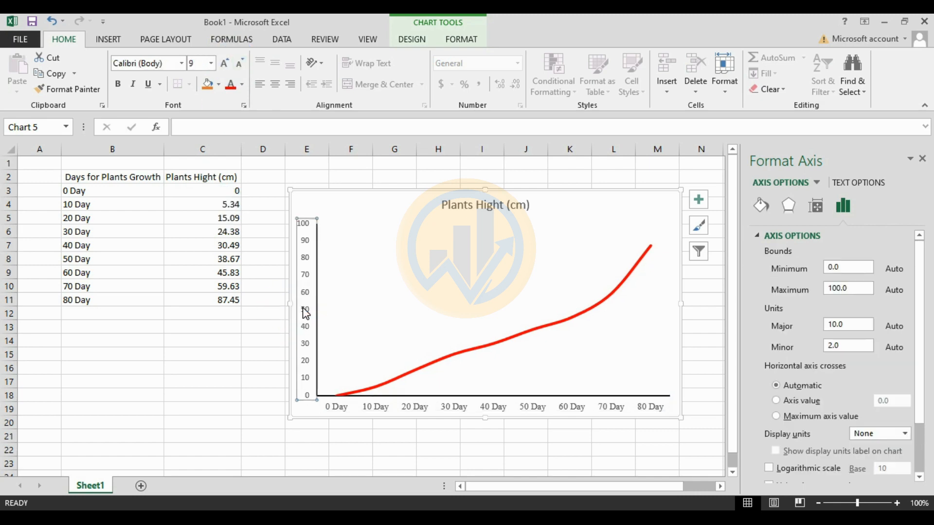
{"action": "left_click", "coordinate": [181, 64]}
{"action": "left_click", "coordinate": [188, 148]}
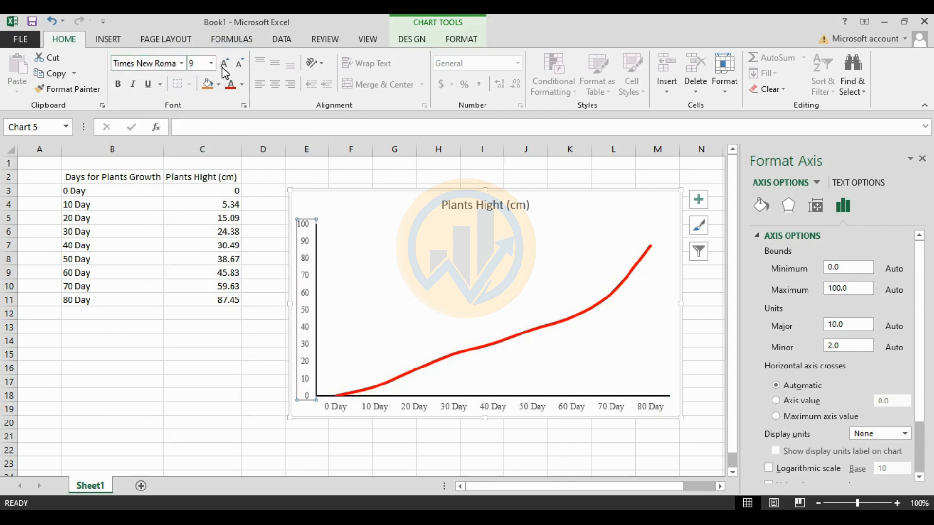
{"action": "left_click", "coordinate": [223, 66]}
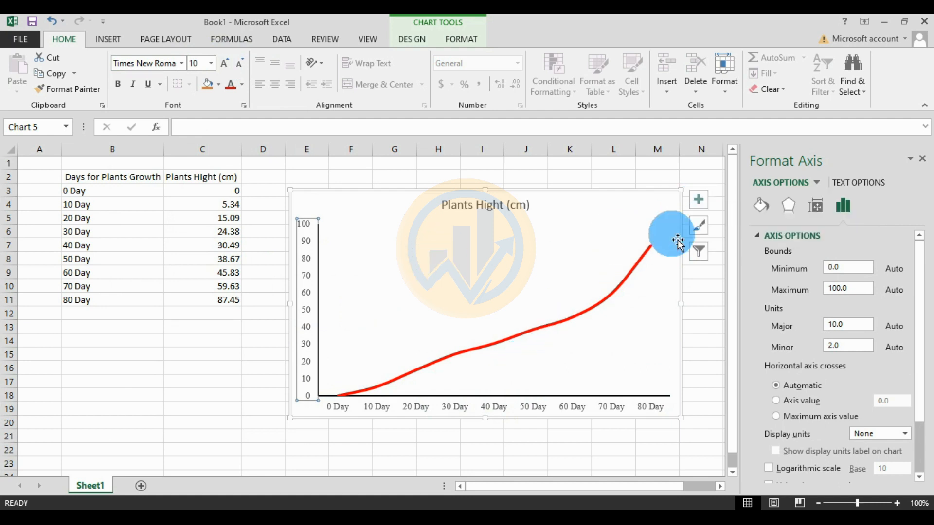
Turn on Axis Titles and add Data Labels positioned Above each point
{"action": "left_click", "coordinate": [703, 203]}
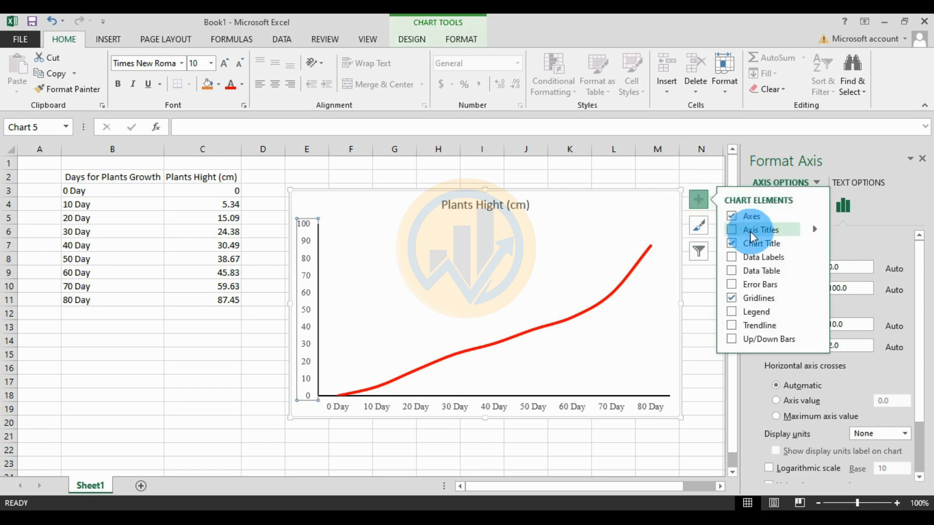
{"action": "left_click", "coordinate": [737, 232]}
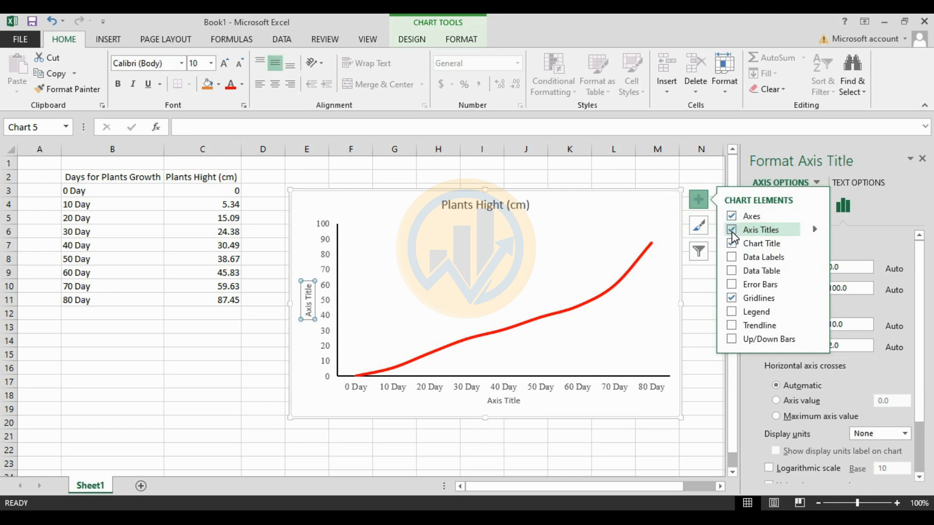
{"action": "left_click", "coordinate": [736, 257]}
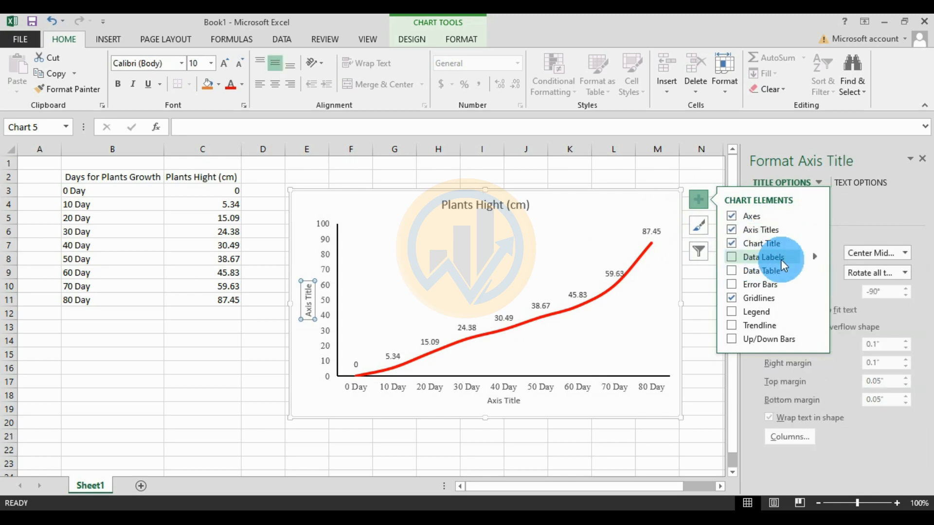
{"action": "left_click", "coordinate": [815, 255]}
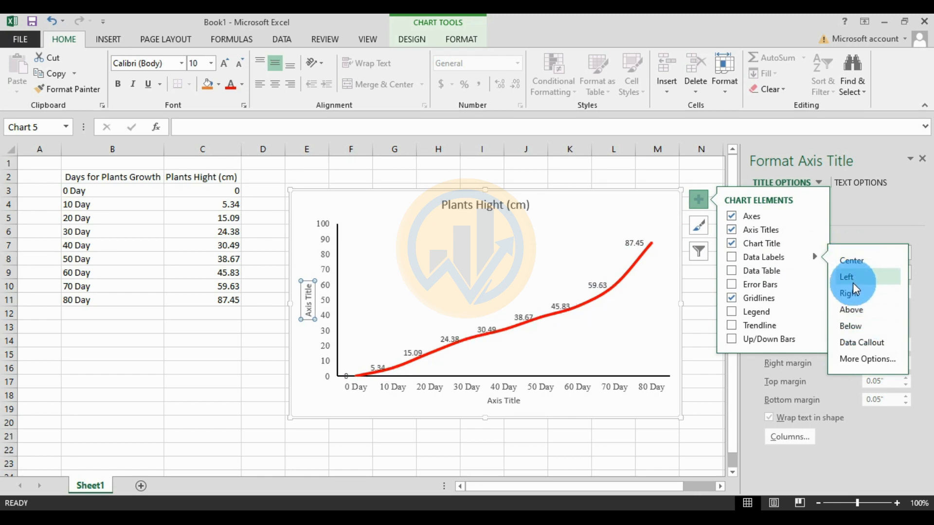
{"action": "left_click", "coordinate": [863, 308]}
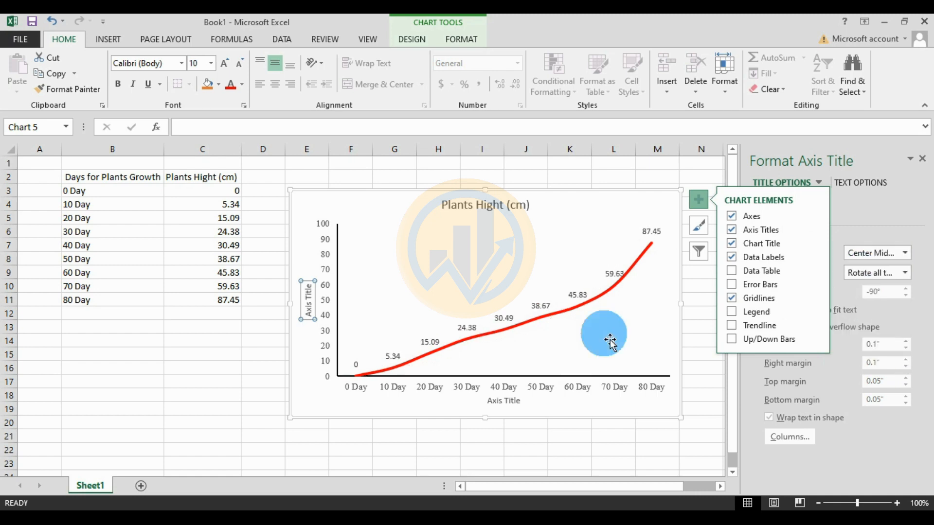
Try the Data Table, Error Bars and Legend elements, leaving none of them on the chart
{"action": "left_click", "coordinate": [733, 271]}
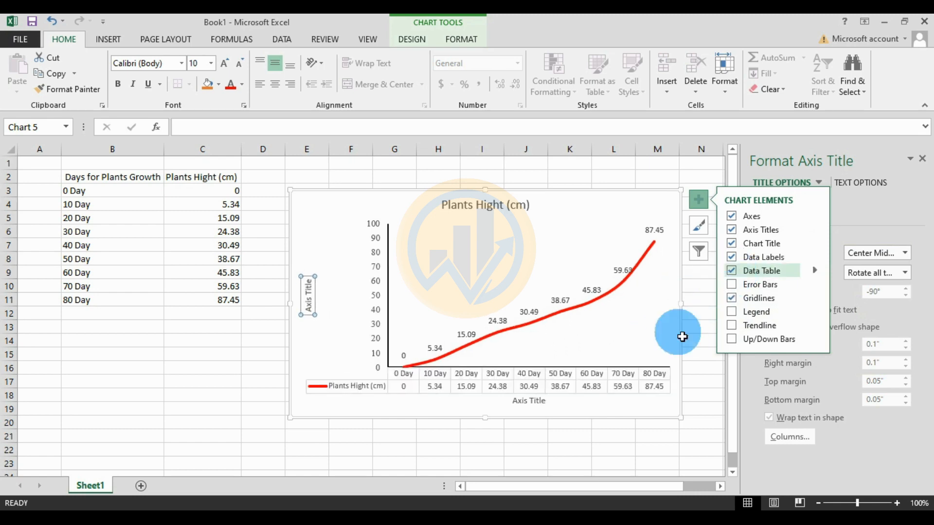
{"action": "left_click", "coordinate": [732, 271]}
{"action": "left_click", "coordinate": [731, 284]}
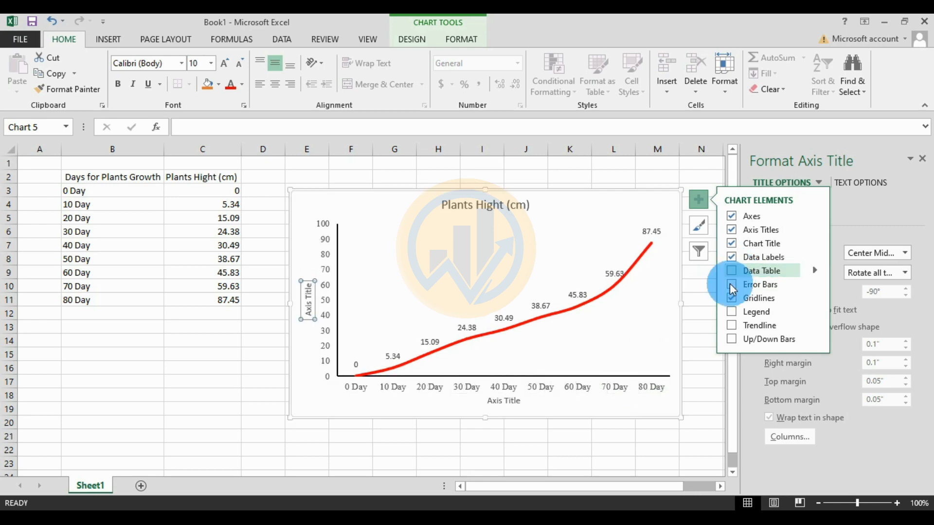
{"action": "left_click", "coordinate": [729, 284]}
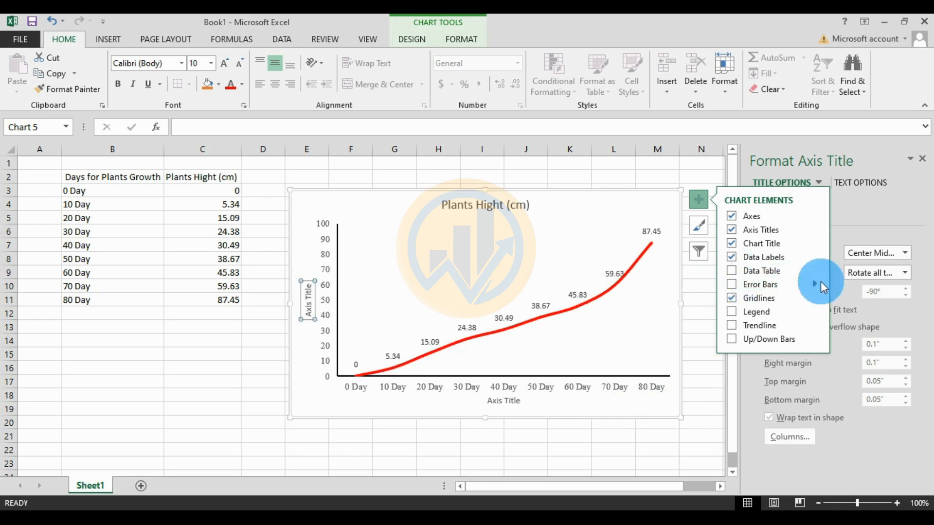
{"action": "left_click", "coordinate": [815, 285]}
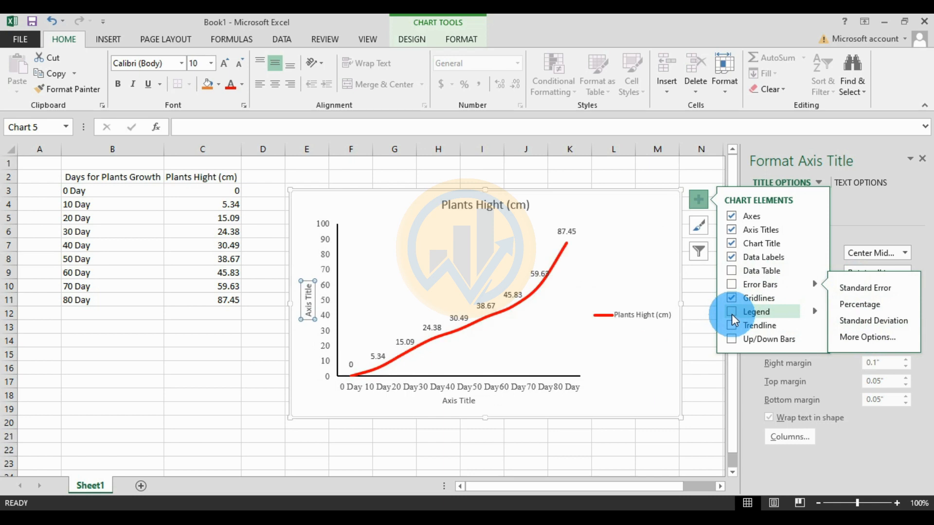
{"action": "left_click", "coordinate": [813, 311]}
{"action": "left_click", "coordinate": [846, 315]}
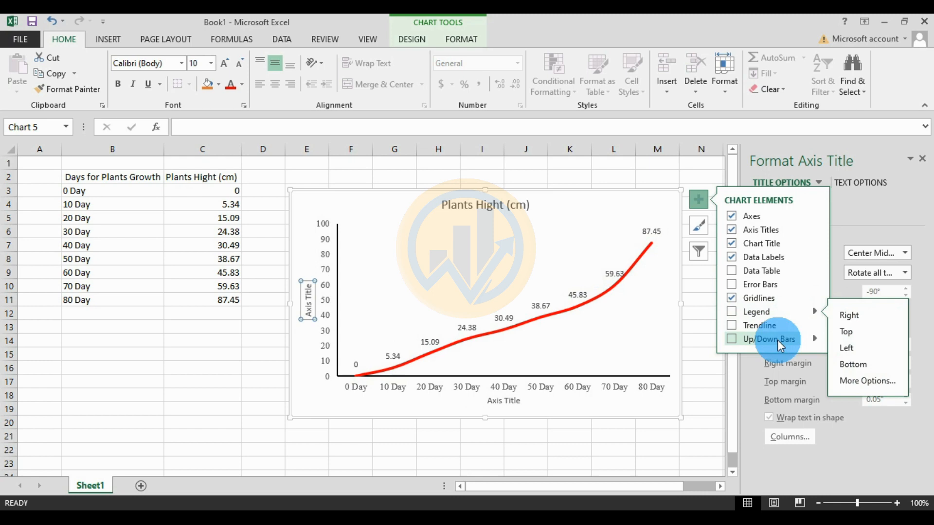
{"action": "left_click", "coordinate": [697, 313]}
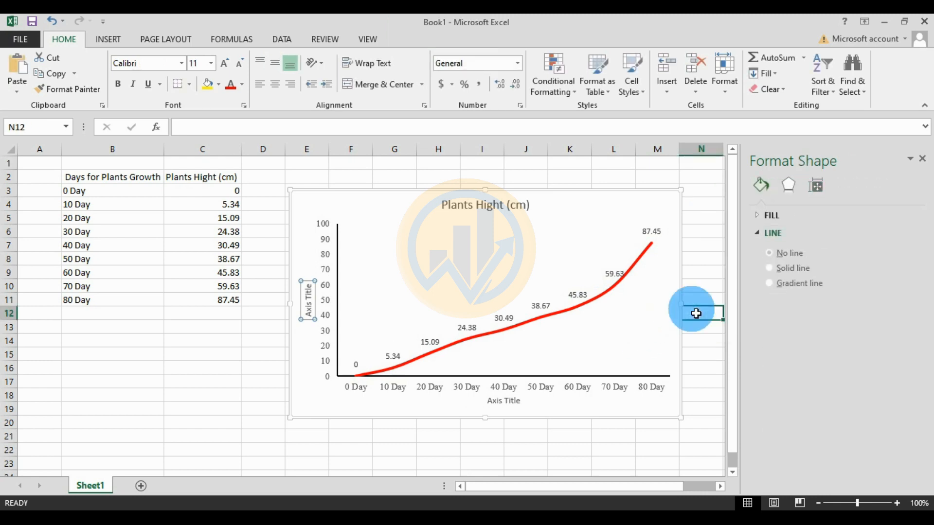
Retitle the vertical axis 'Plant hight (cm)'
{"action": "left_click", "coordinate": [326, 343]}
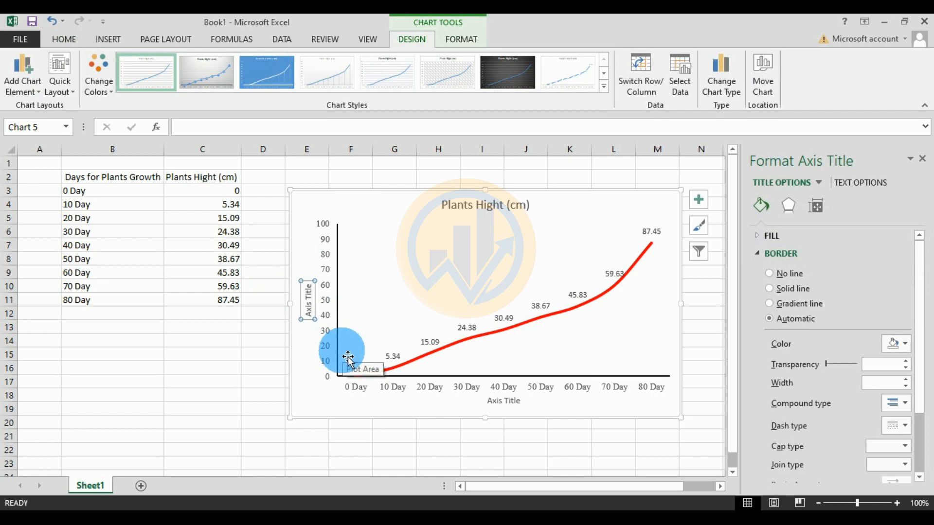
{"action": "type", "text": "Plants"}
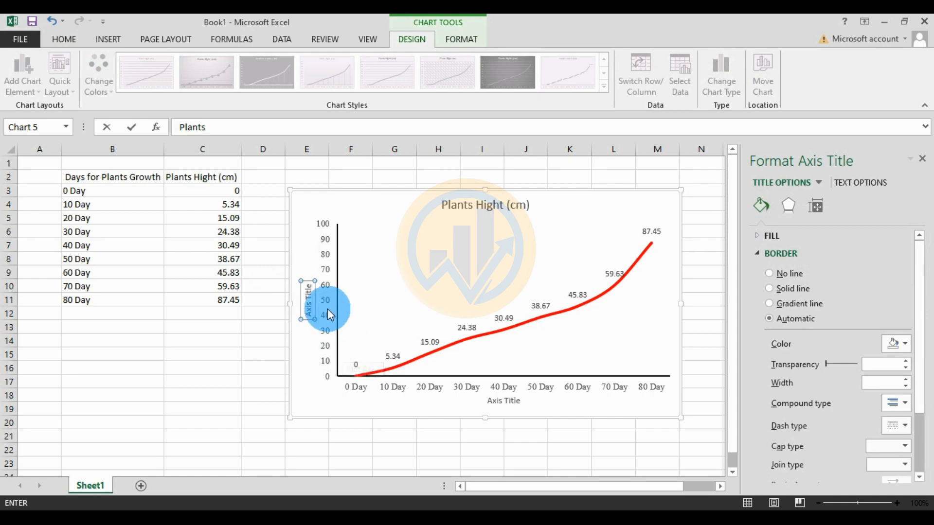
{"action": "left_click", "coordinate": [309, 300]}
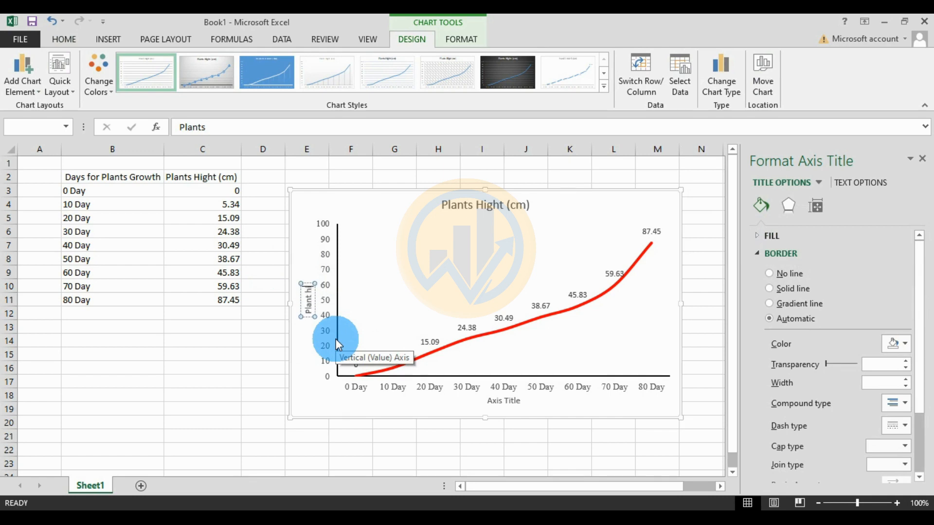
{"action": "type", "text": "("}
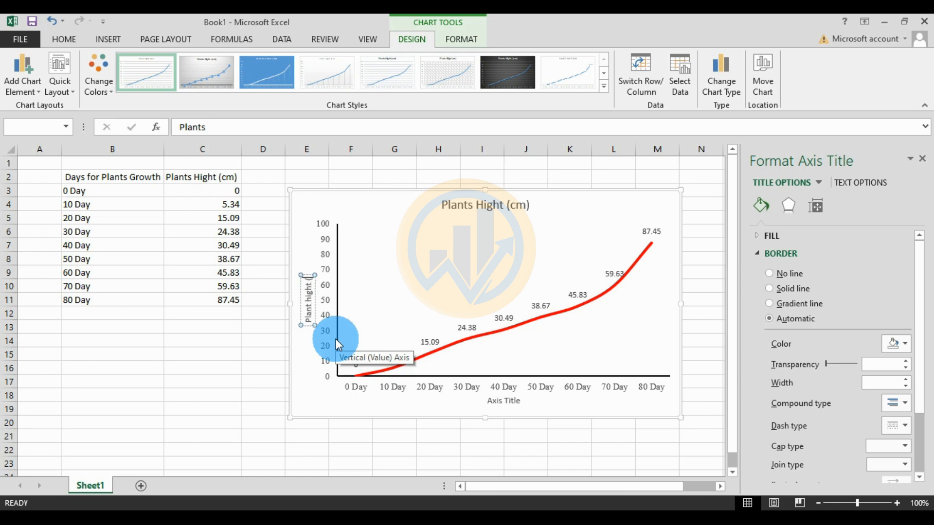
{"action": "type", "text": "cm)"}
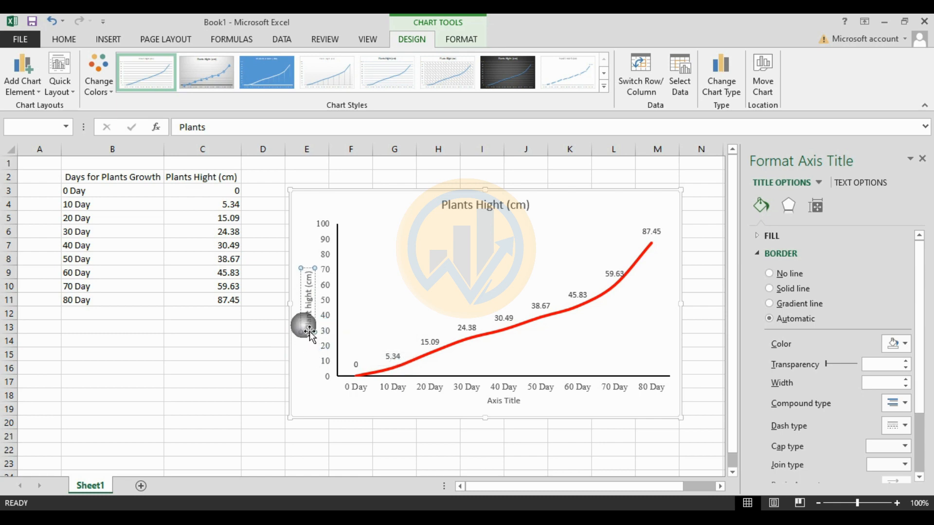
{"action": "left_click", "coordinate": [317, 312]}
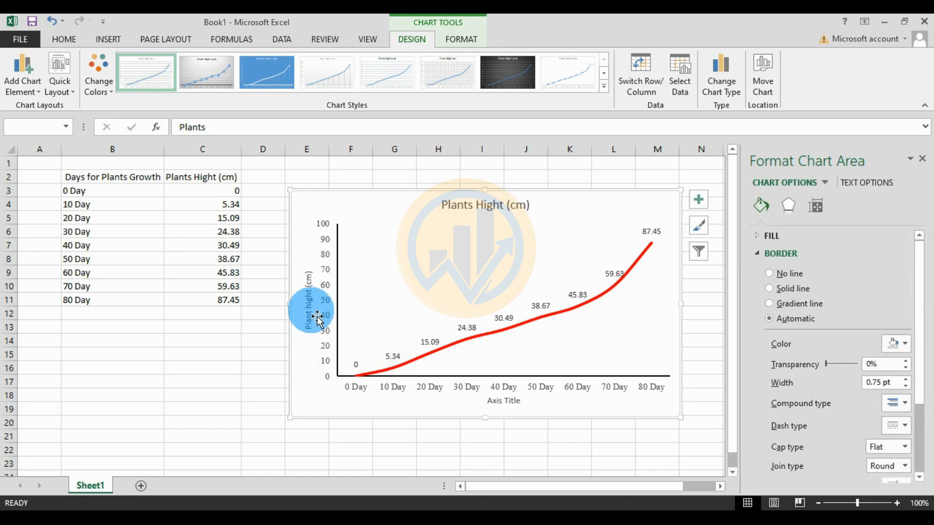
Format the vertical axis title in bold Times New Roman
{"action": "left_click", "coordinate": [68, 41]}
{"action": "left_click", "coordinate": [183, 64]}
{"action": "left_click", "coordinate": [156, 146]}
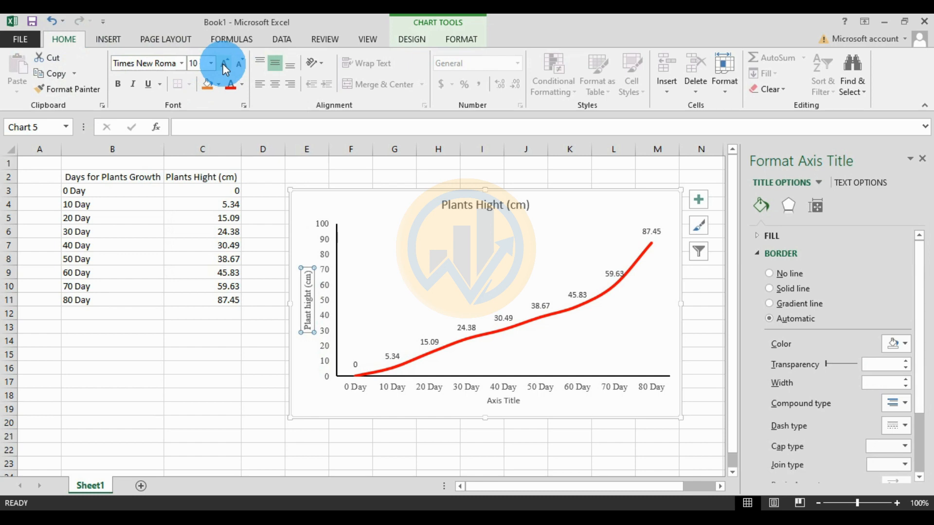
{"action": "left_click", "coordinate": [117, 84]}
{"action": "left_click", "coordinate": [322, 282]}
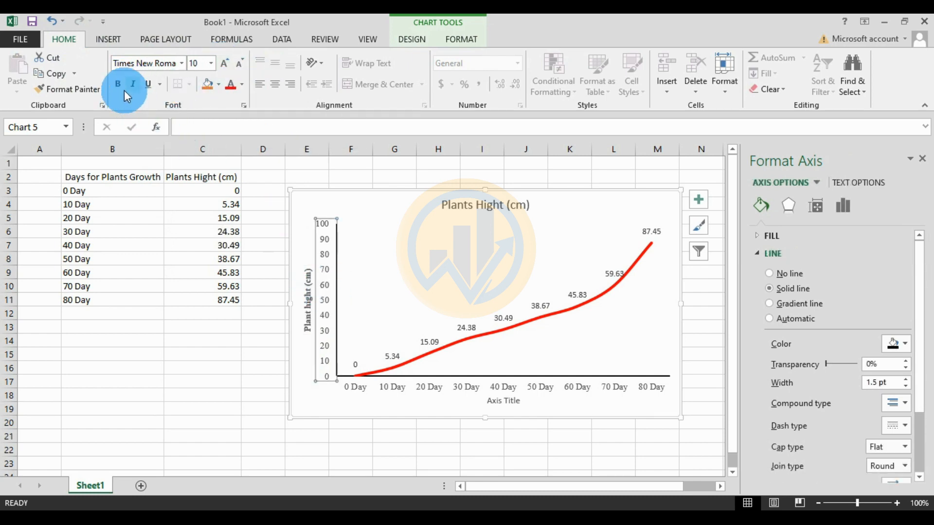
Retitle the horizontal axis 'Days of Plants Growth'
{"action": "left_click", "coordinate": [505, 407]}
{"action": "left_click_drag", "start_coordinate": [521, 404], "coordinate": [472, 408]}
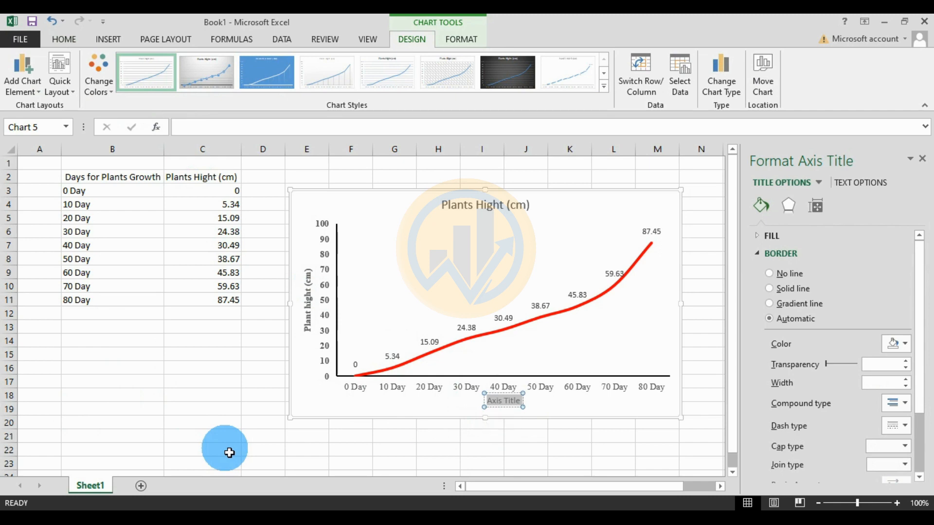
{"action": "type", "text": "Days of"}
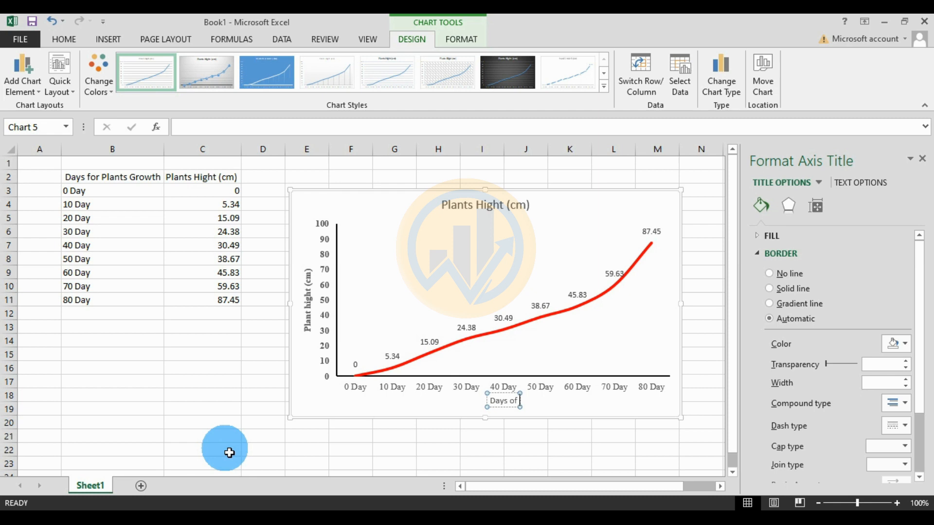
{"action": "type", "text": " the Plants"}
{"action": "key", "text": "BackSpace"}
{"action": "key", "text": "BackSpace"}
{"action": "key", "text": "BackSpace"}
{"action": "key", "text": "BackSpace"}
{"action": "key", "text": "BackSpace"}
{"action": "key", "text": "BackSpace"}
{"action": "key", "text": "BackSpace"}
{"action": "key", "text": "BackSpace"}
{"action": "key", "text": "BackSpace"}
{"action": "key", "text": "BackSpace"}
{"action": "key", "text": "BackSpace"}
{"action": "type", "text": "Plant"}
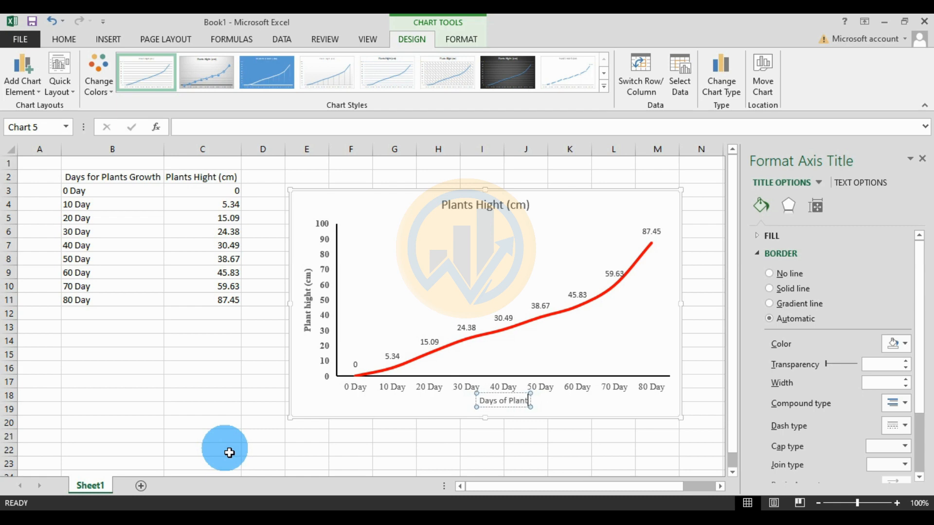
{"action": "type", "text": "s Growth"}
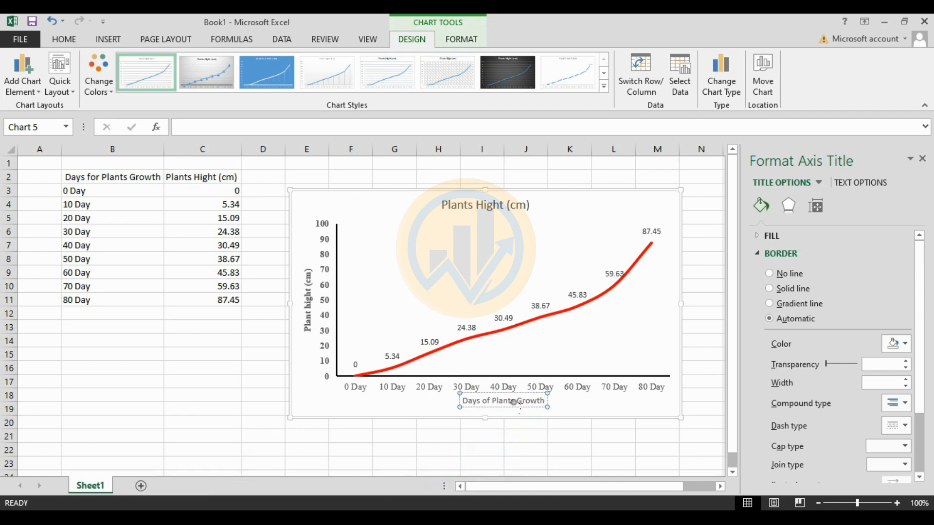
{"action": "left_click", "coordinate": [538, 408]}
Make the horizontal axis title bold Times New Roman and bold the day labels
{"action": "left_click", "coordinate": [482, 405]}
{"action": "left_click", "coordinate": [64, 40]}
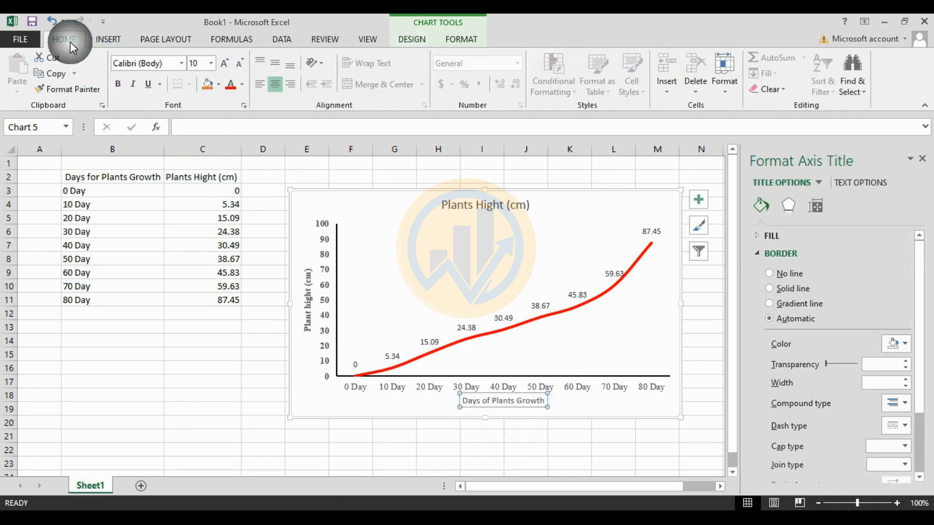
{"action": "left_click", "coordinate": [182, 65]}
{"action": "left_click", "coordinate": [177, 144]}
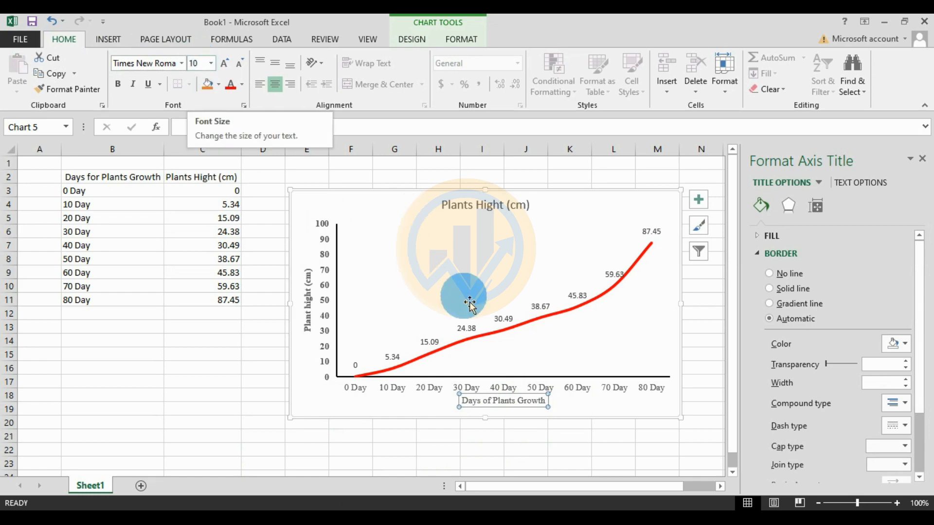
{"action": "left_click", "coordinate": [118, 85]}
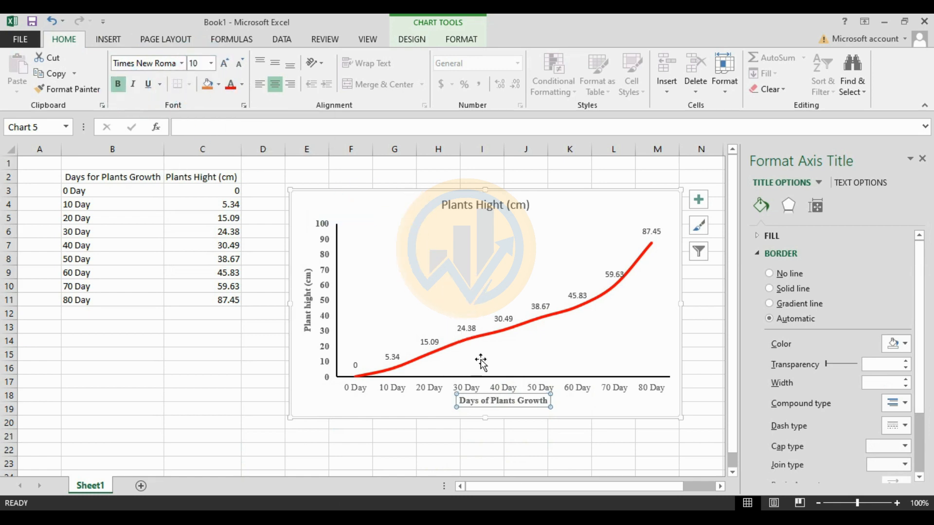
{"action": "left_click", "coordinate": [543, 388]}
{"action": "left_click", "coordinate": [119, 87]}
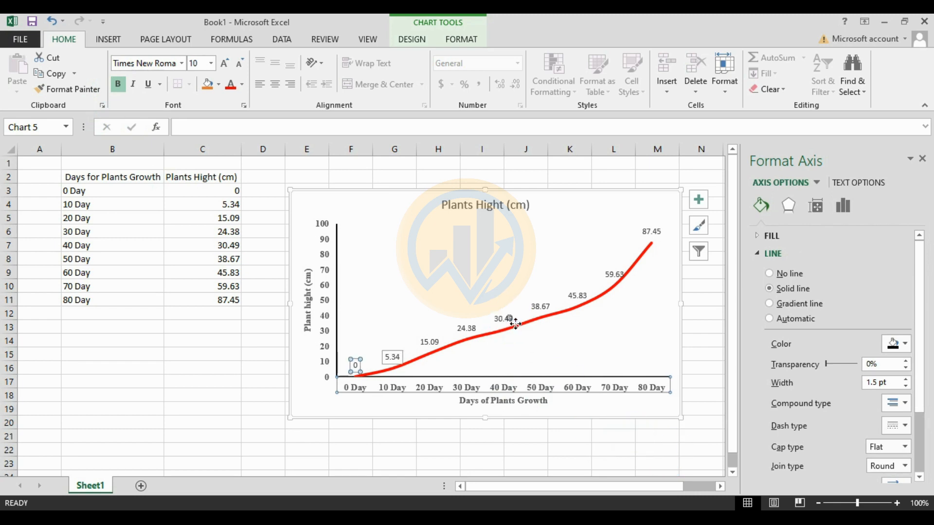
Change the point value labels to bold Times New Roman, raising their size from 9 to 10
{"action": "left_click", "coordinate": [428, 343]}
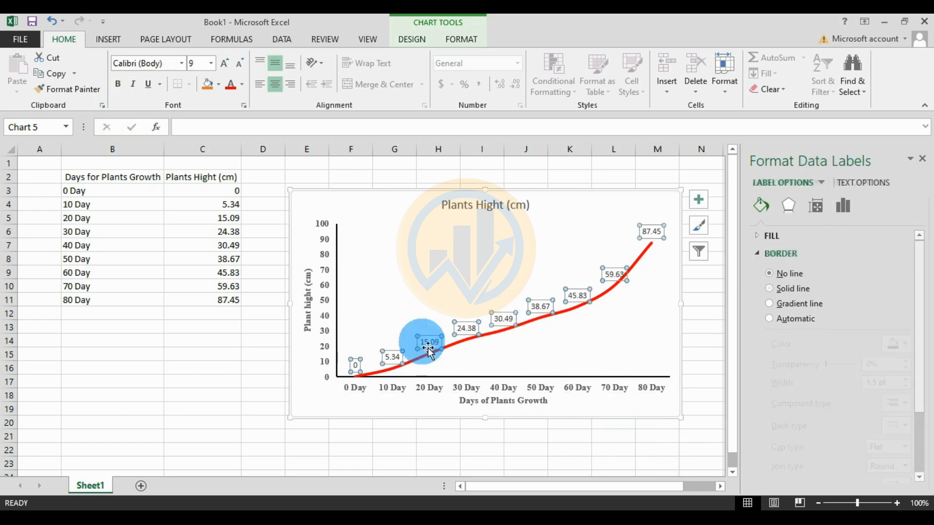
{"action": "left_click", "coordinate": [180, 63]}
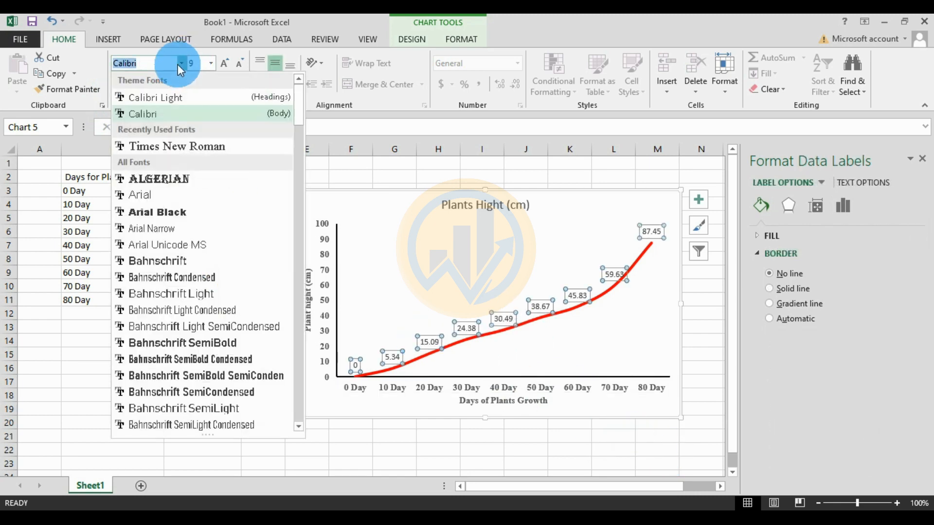
{"action": "left_click", "coordinate": [181, 146]}
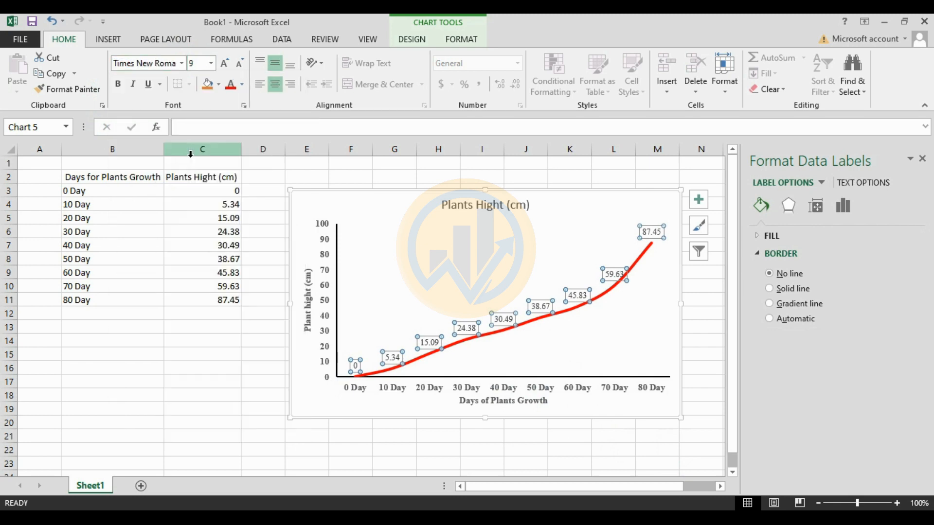
{"action": "left_click", "coordinate": [223, 64]}
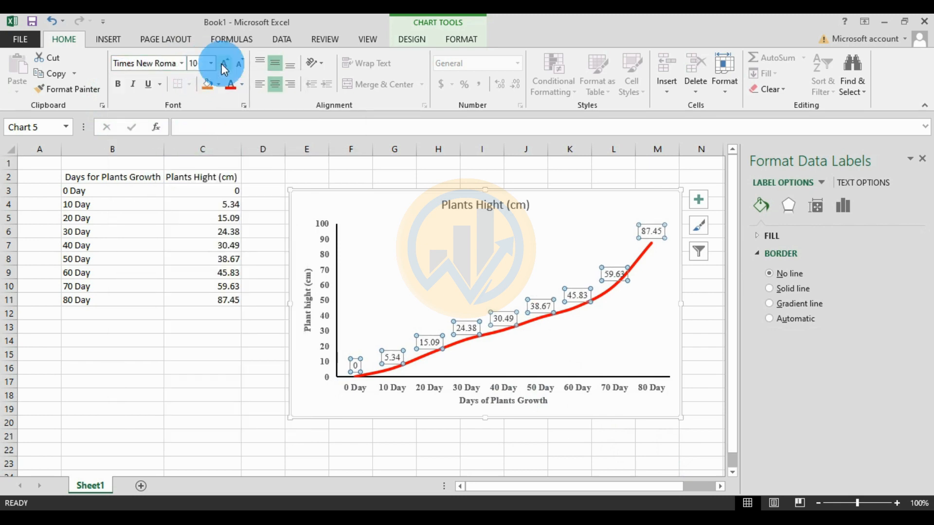
{"action": "left_click", "coordinate": [124, 82]}
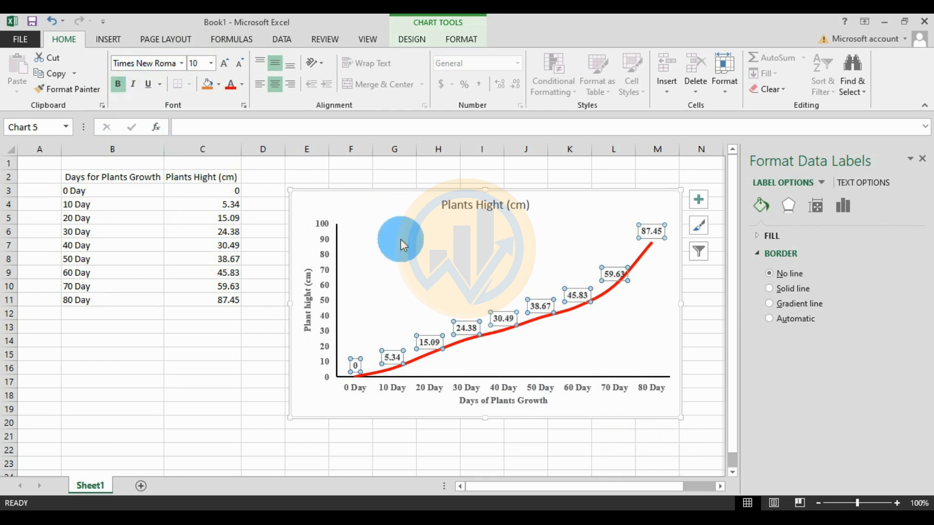
{"action": "left_click", "coordinate": [479, 326]}
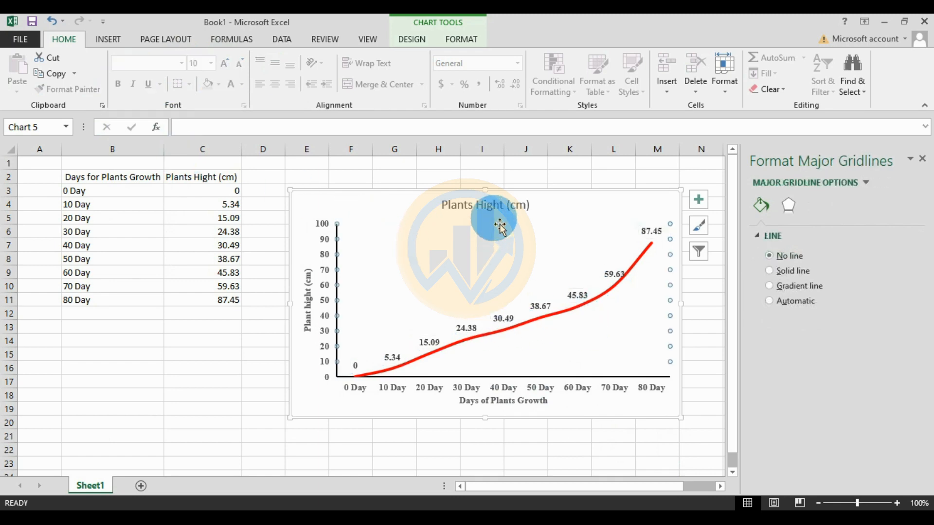
Replace the chart title 'Plants Hight (cm)' with 'Day of the Plants Growth'
{"action": "left_click", "coordinate": [508, 208]}
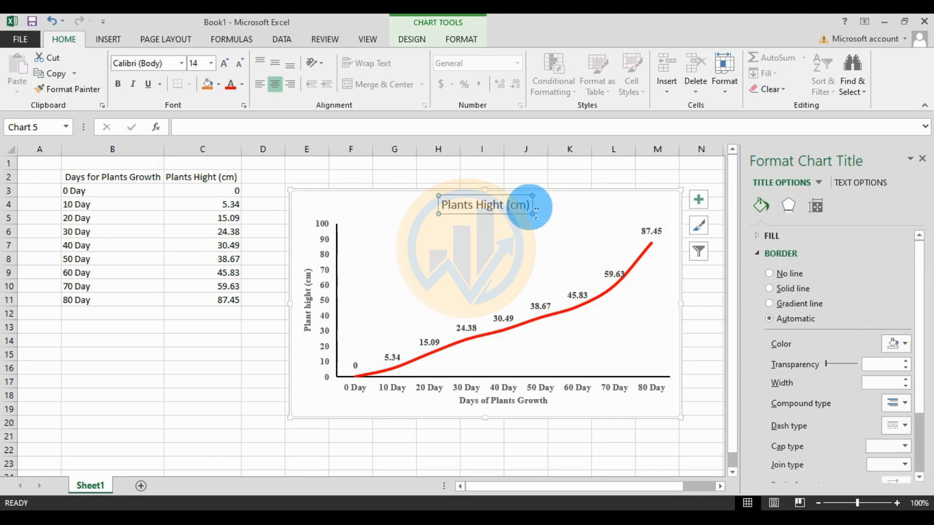
{"action": "left_click", "coordinate": [529, 211]}
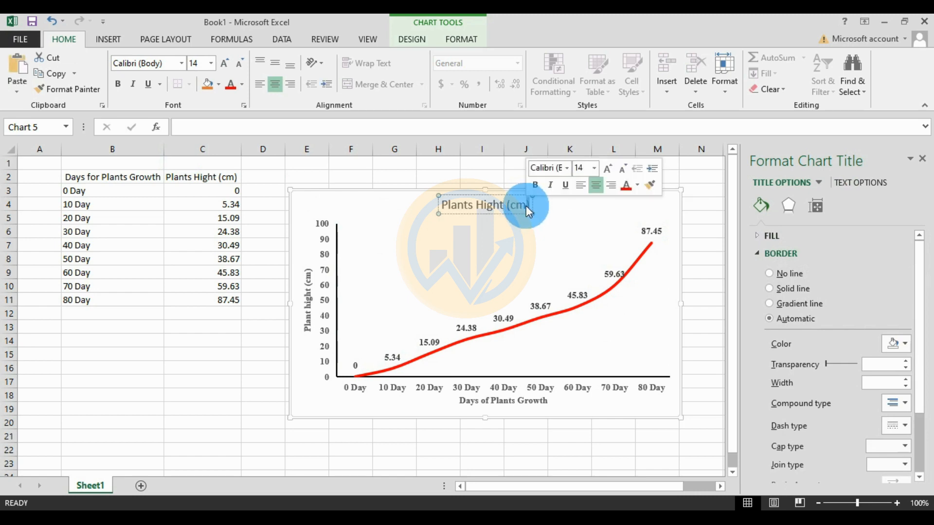
{"action": "key", "text": "BackSpace"}
{"action": "key", "text": "BackSpace"}
{"action": "key", "text": "BackSpace"}
{"action": "key", "text": "BackSpace"}
{"action": "key", "text": "BackSpace"}
{"action": "key", "text": "BackSpace"}
{"action": "key", "text": "BackSpace"}
{"action": "key", "text": "BackSpace"}
{"action": "key", "text": "BackSpace"}
{"action": "key", "text": "BackSpace"}
{"action": "key", "text": "BackSpace"}
{"action": "key", "text": "BackSpace"}
{"action": "key", "text": "BackSpace"}
{"action": "key", "text": "BackSpace"}
{"action": "key", "text": "BackSpace"}
{"action": "key", "text": "BackSpace"}
{"action": "key", "text": "BackSpace"}
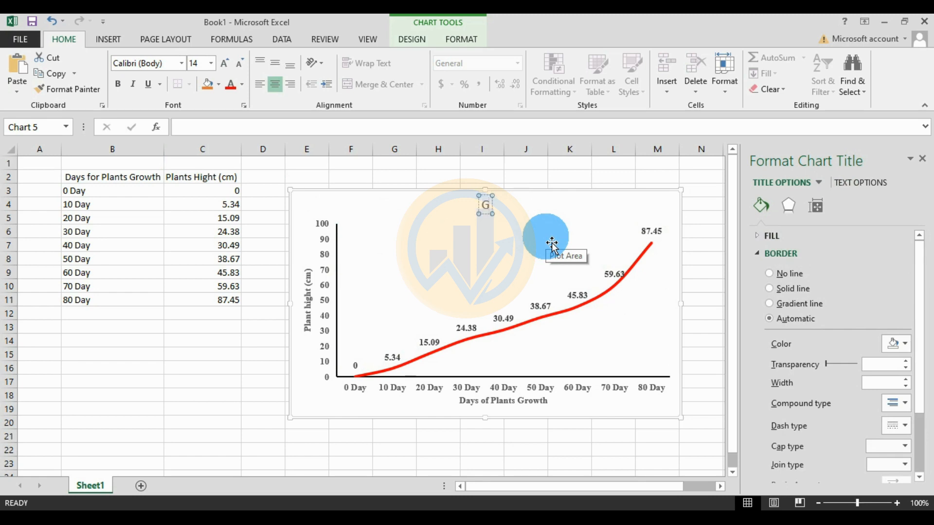
{"action": "type", "text": "Day of the"}
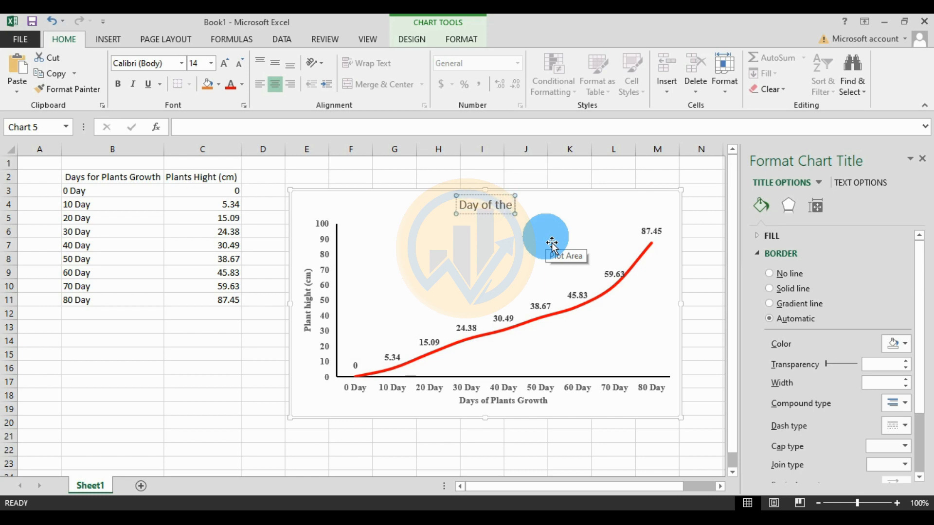
{"action": "type", "text": " Pl"}
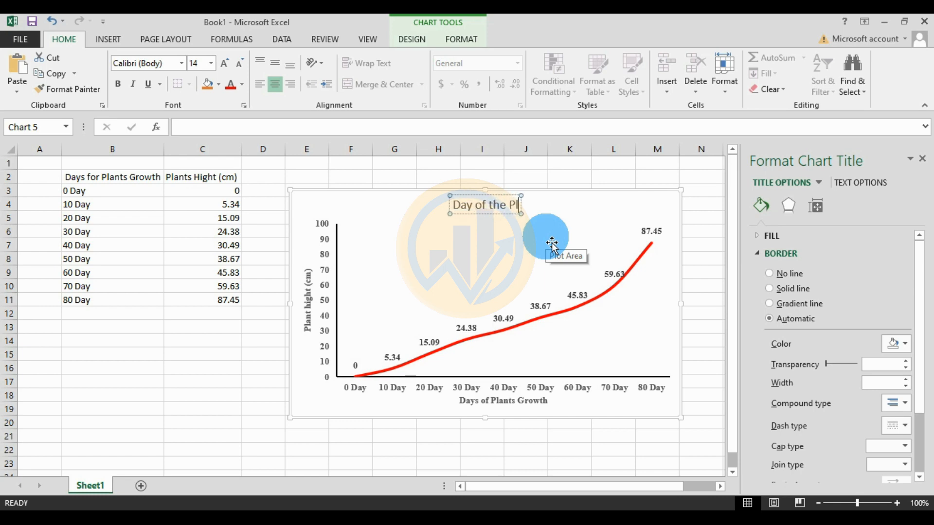
{"action": "type", "text": "ants Growth"}
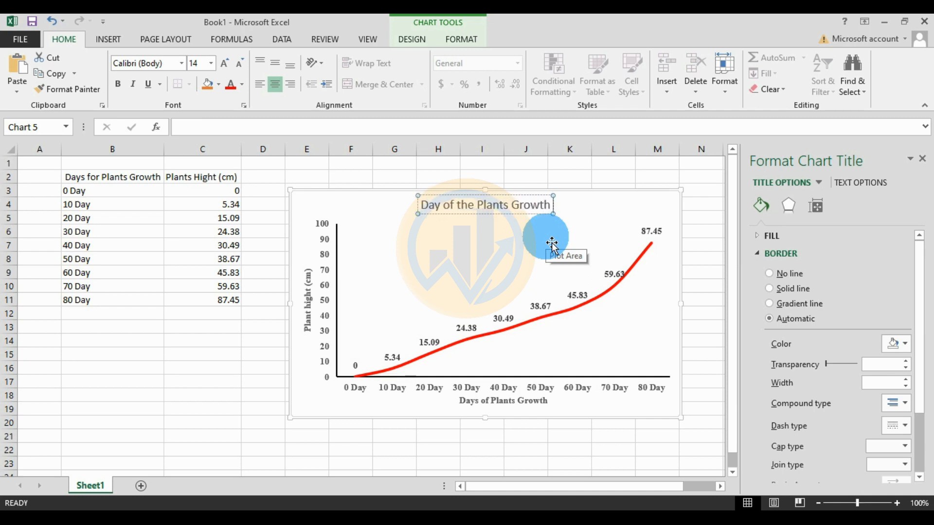
{"action": "left_click", "coordinate": [520, 222]}
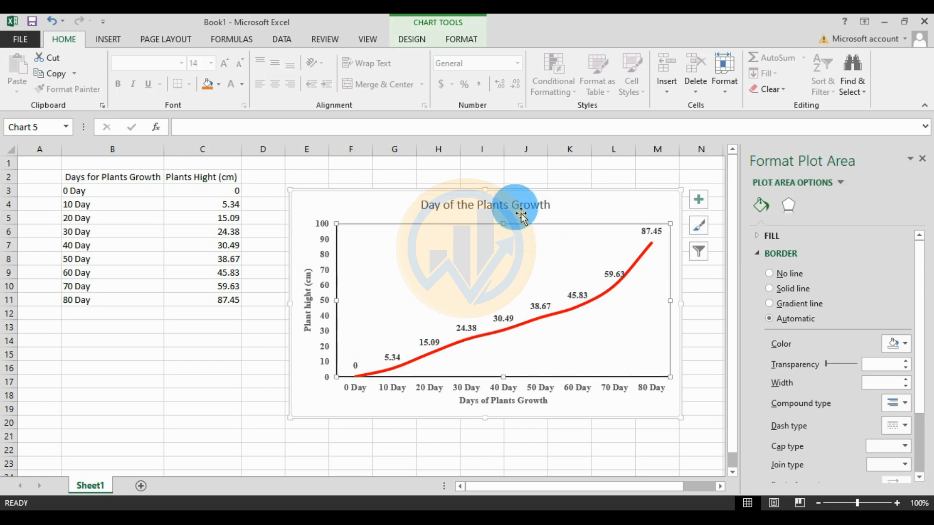
Make the chart title bold 12 pt Times New Roman in dark blue, nudged slightly up
{"action": "left_click", "coordinate": [521, 214]}
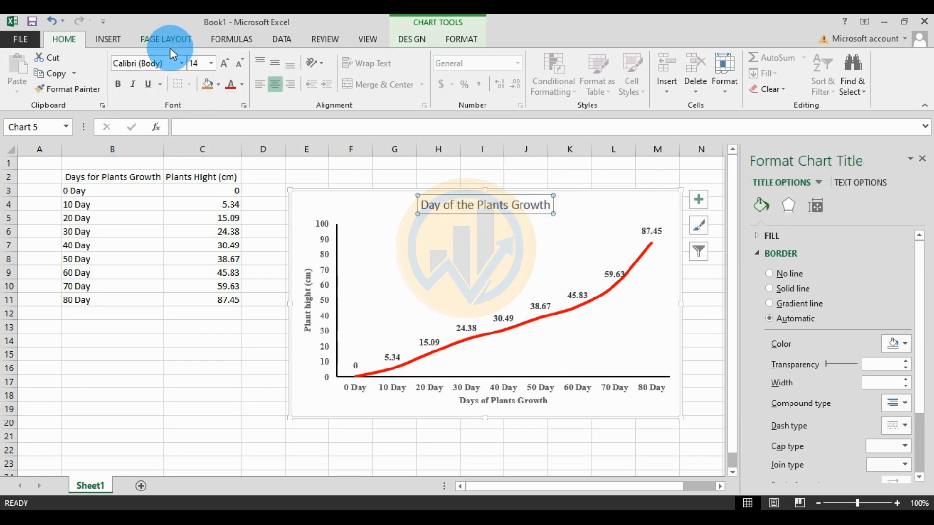
{"action": "left_click", "coordinate": [182, 63]}
{"action": "left_click", "coordinate": [177, 147]}
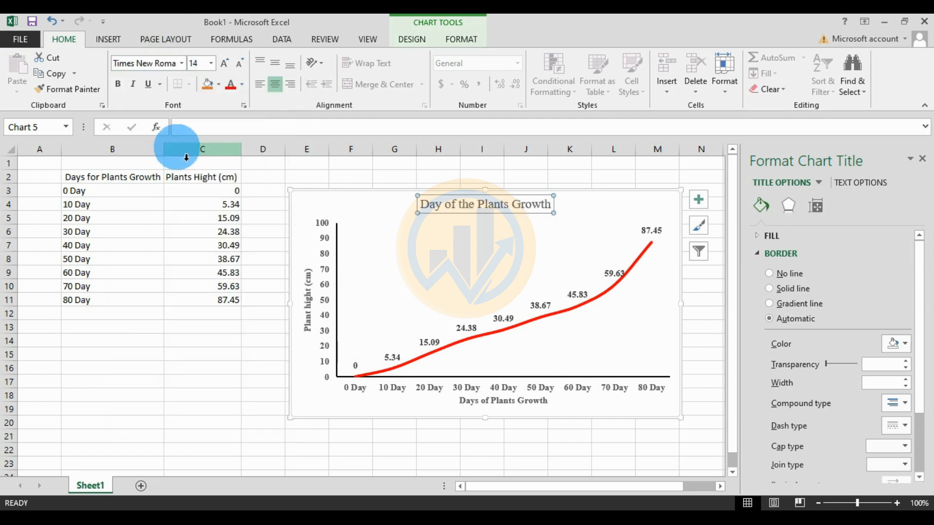
{"action": "left_click", "coordinate": [239, 64]}
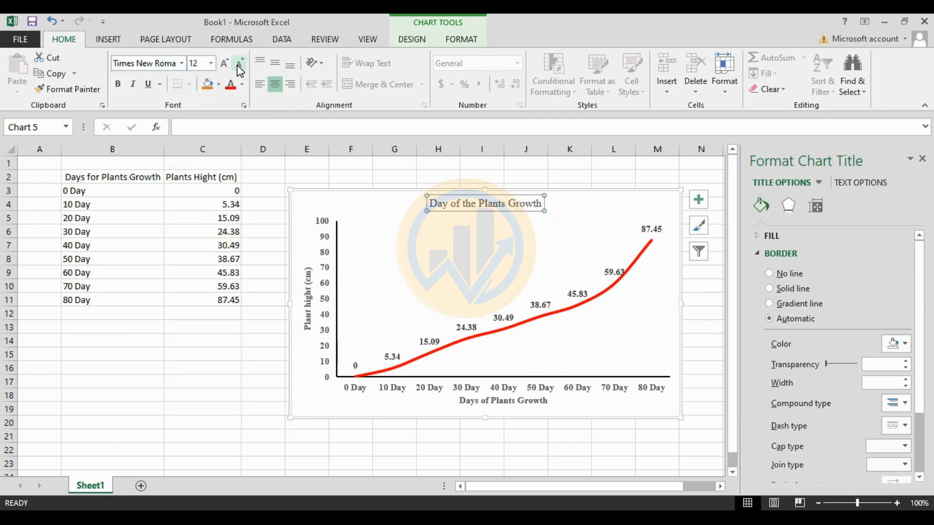
{"action": "left_click", "coordinate": [117, 84]}
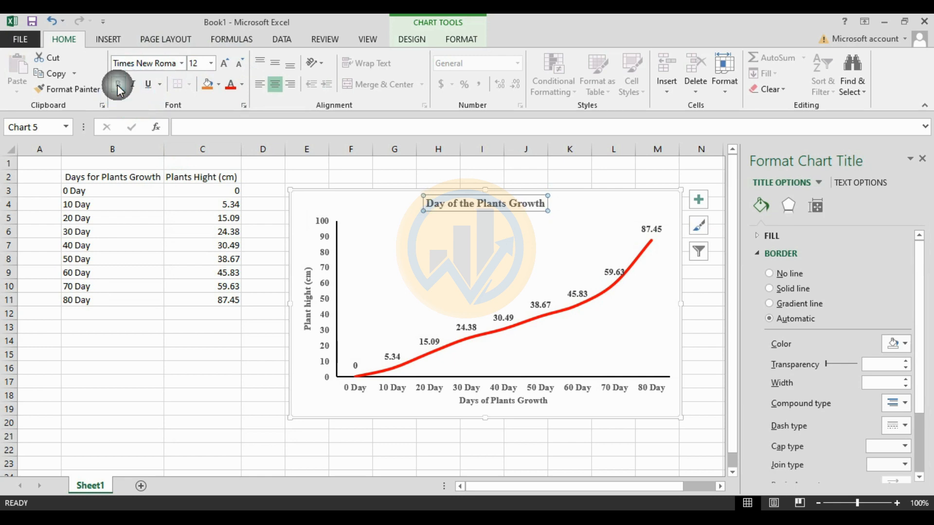
{"action": "left_click", "coordinate": [242, 84]}
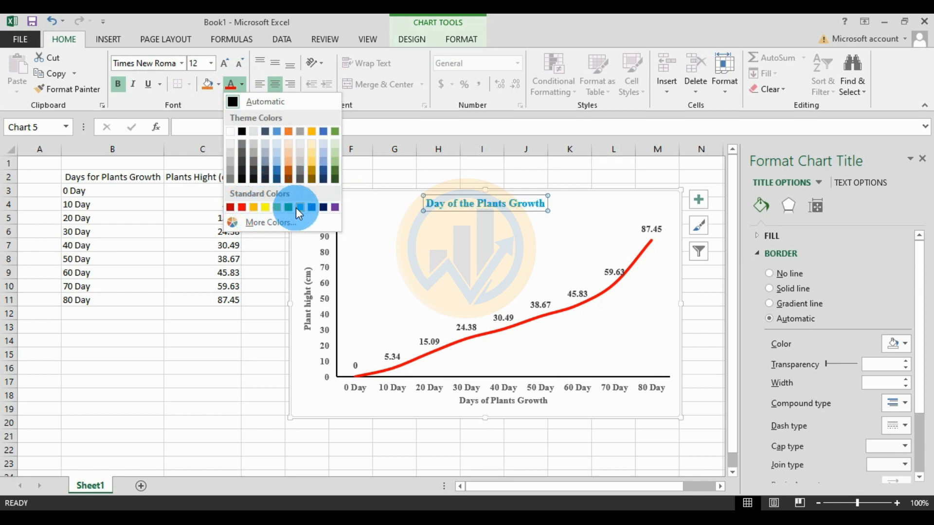
{"action": "left_click", "coordinate": [323, 209]}
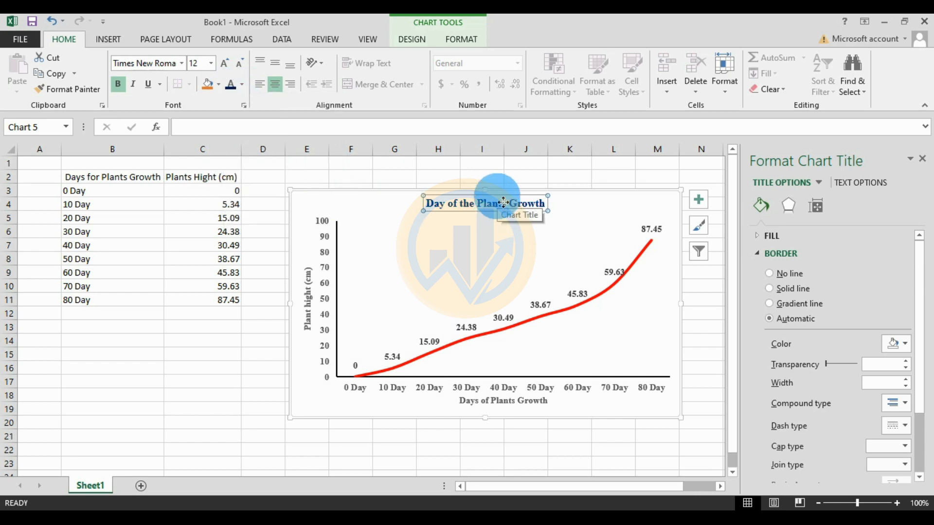
{"action": "left_click_drag", "start_coordinate": [507, 220], "coordinate": [513, 205]}
Give the plot area a solid black border widened to 1.5 pt
{"action": "left_click", "coordinate": [677, 292]}
{"action": "left_click", "coordinate": [789, 318]}
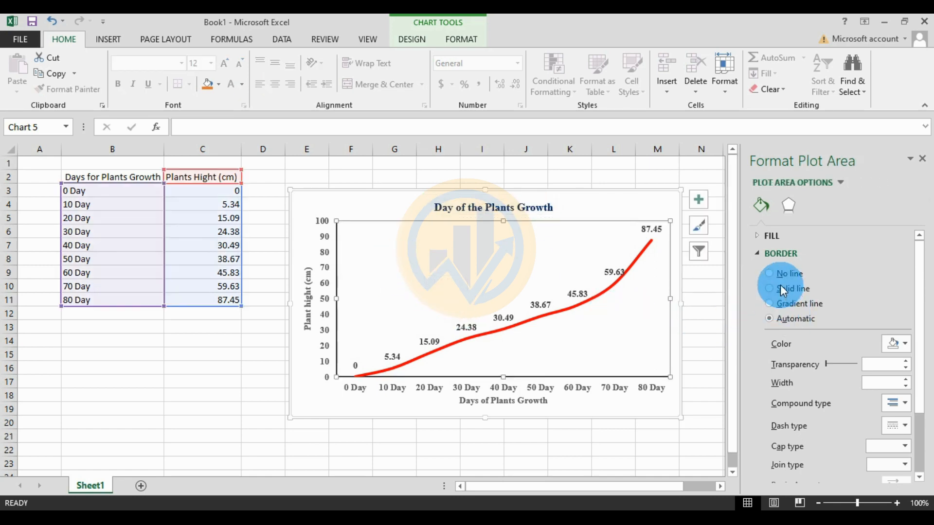
{"action": "left_click", "coordinate": [906, 344]}
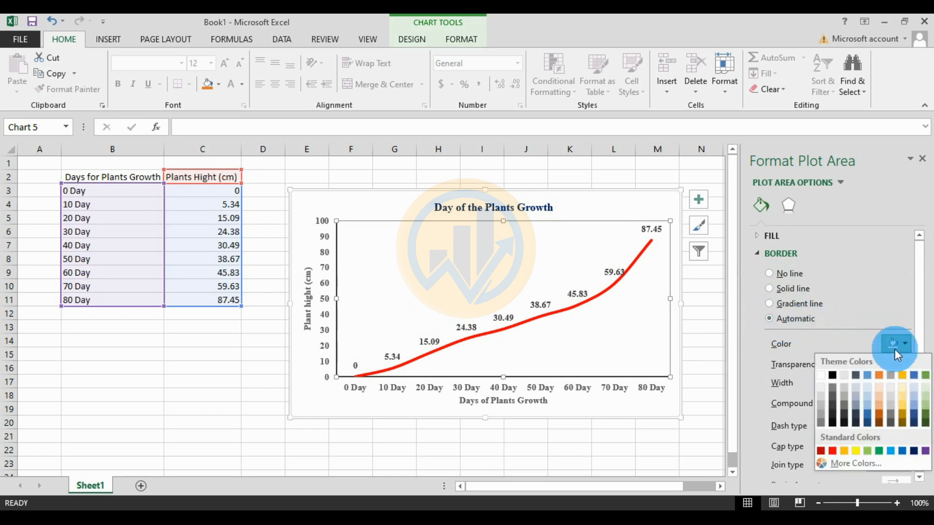
{"action": "left_click", "coordinate": [834, 377]}
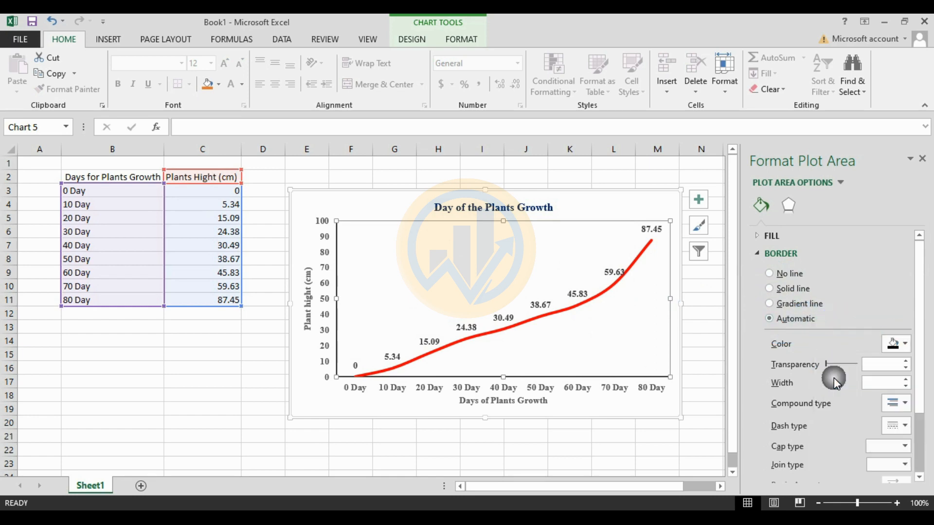
{"action": "left_click", "coordinate": [906, 380]}
{"action": "left_click", "coordinate": [906, 379]}
{"action": "left_click", "coordinate": [906, 379]}
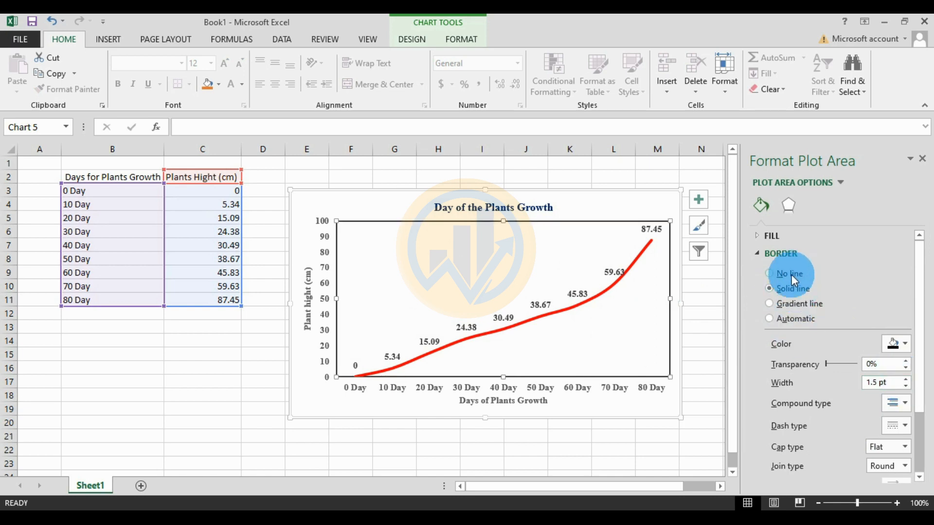
After trying no-line and gradient borders, restore the plot area's solid black 1.5 pt border
{"action": "left_click", "coordinate": [792, 275]}
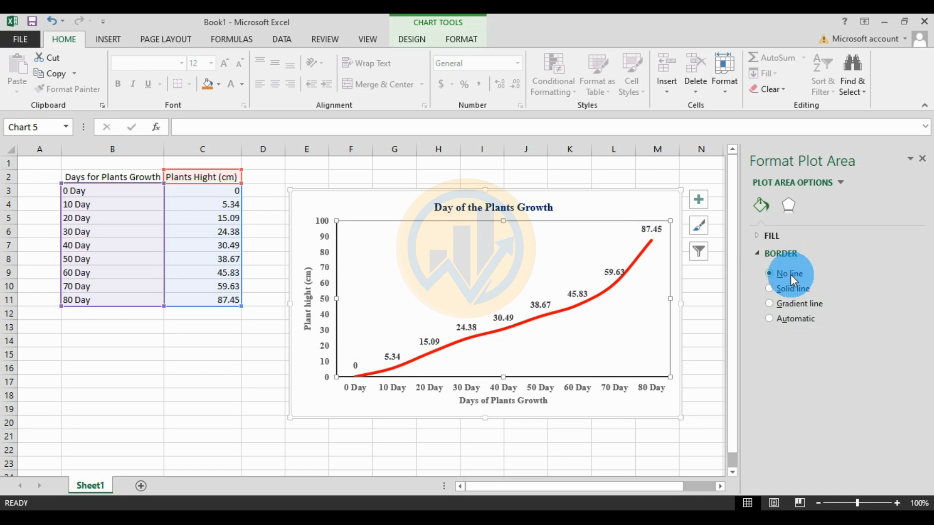
{"action": "left_click", "coordinate": [787, 290]}
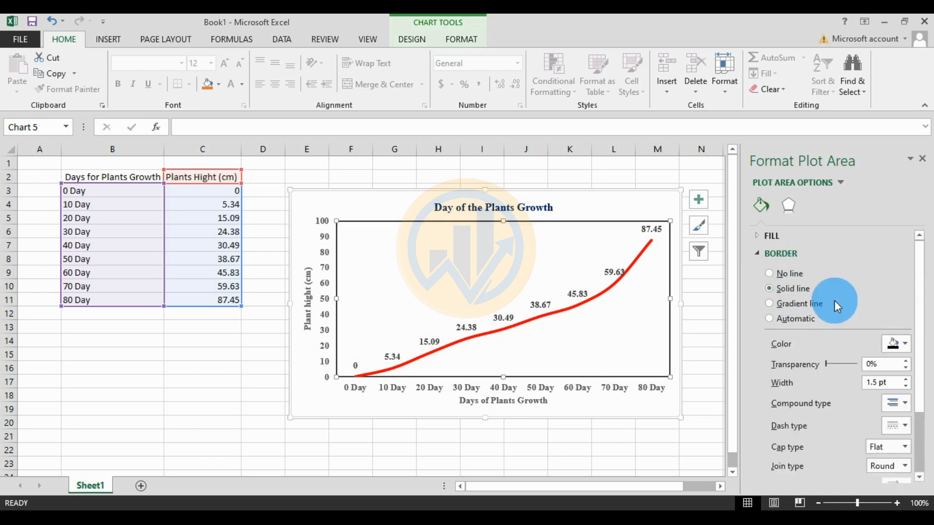
{"action": "left_click", "coordinate": [809, 304]}
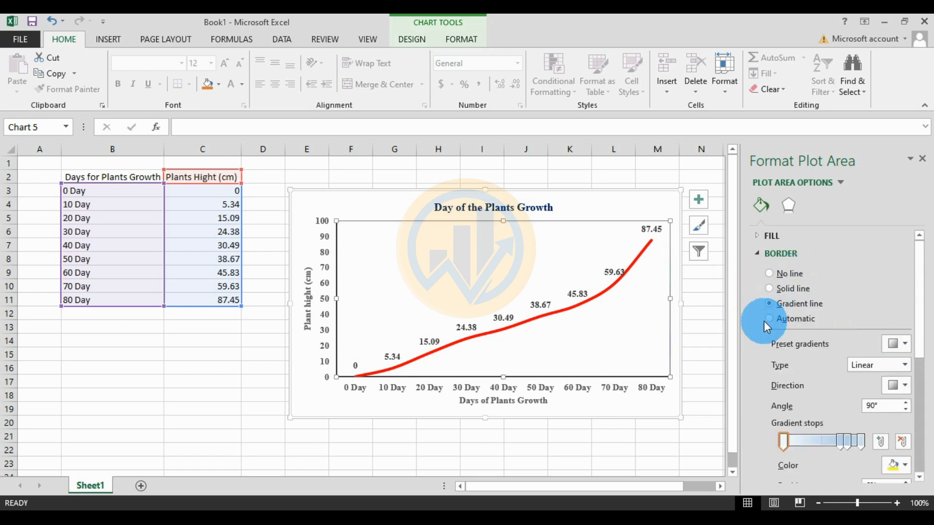
{"action": "left_click", "coordinate": [783, 289]}
{"action": "left_click", "coordinate": [904, 347]}
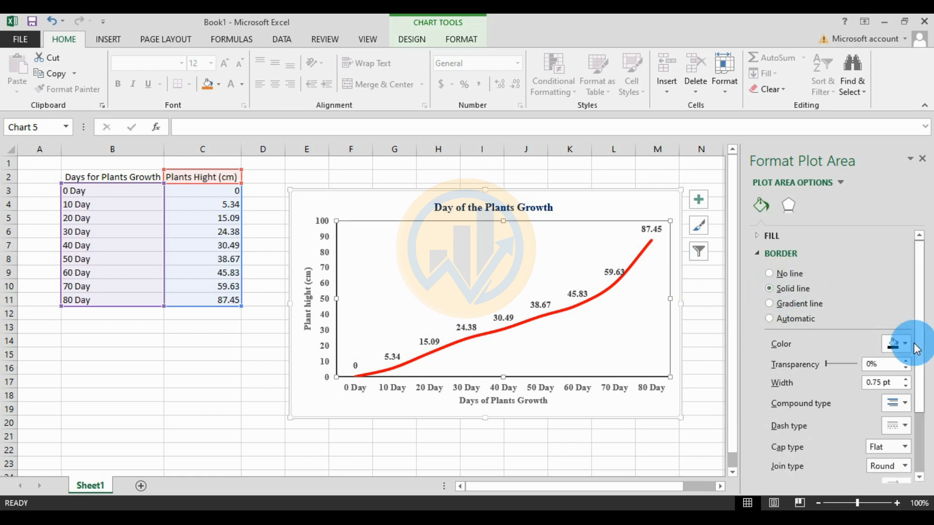
{"action": "left_click", "coordinate": [832, 377]}
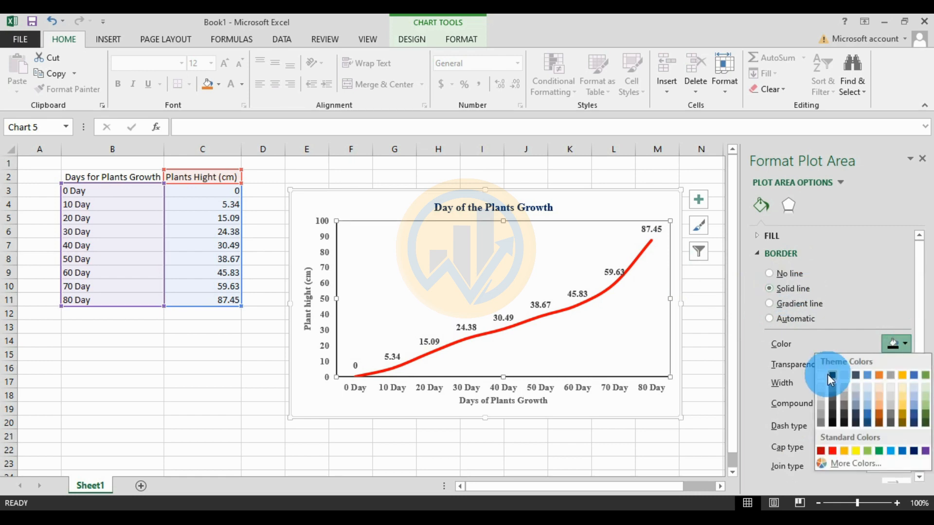
{"action": "left_click", "coordinate": [906, 379]}
{"action": "left_click", "coordinate": [906, 379]}
{"action": "left_click", "coordinate": [906, 379]}
{"action": "left_click", "coordinate": [610, 178]}
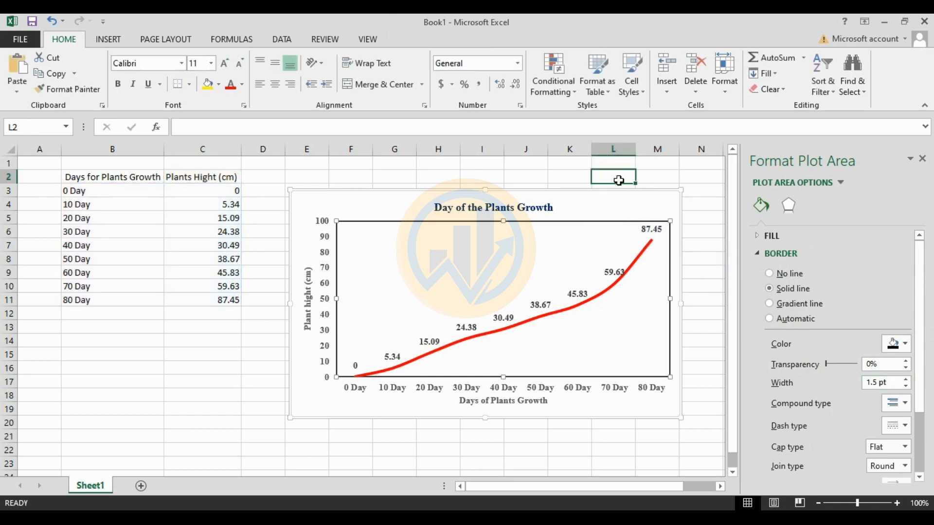
Shrink the chart by dragging its bottom-right corner inward
{"action": "left_click", "coordinate": [670, 419]}
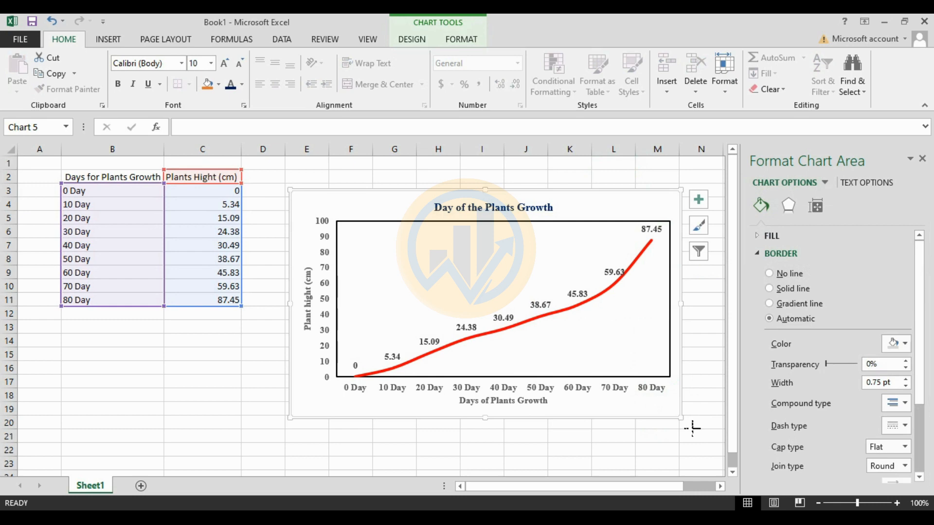
{"action": "left_click_drag", "start_coordinate": [692, 428], "coordinate": [652, 404]}
{"action": "left_click", "coordinate": [613, 437]}
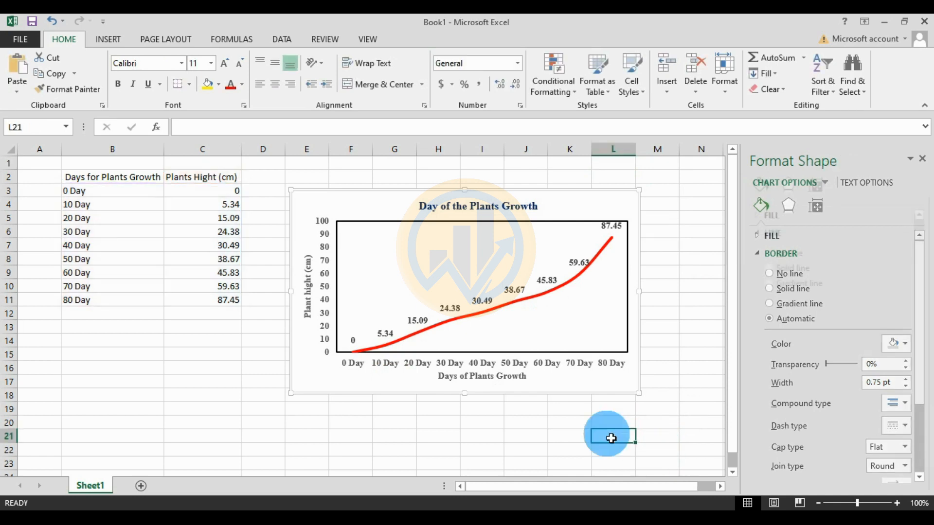
Set the 'Plant hight (cm)' axis title and vertical axis labels to black font
{"action": "left_click", "coordinate": [307, 302]}
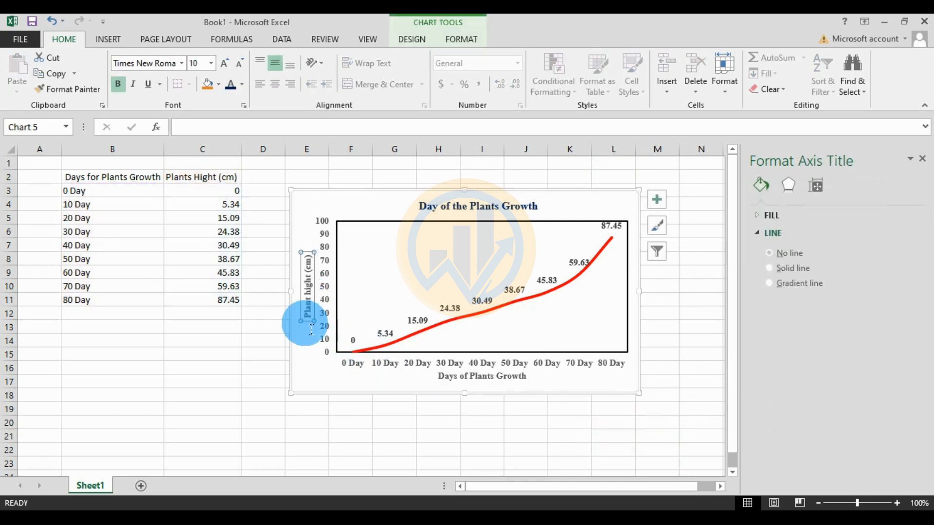
{"action": "left_click", "coordinate": [242, 86]}
{"action": "left_click", "coordinate": [238, 128]}
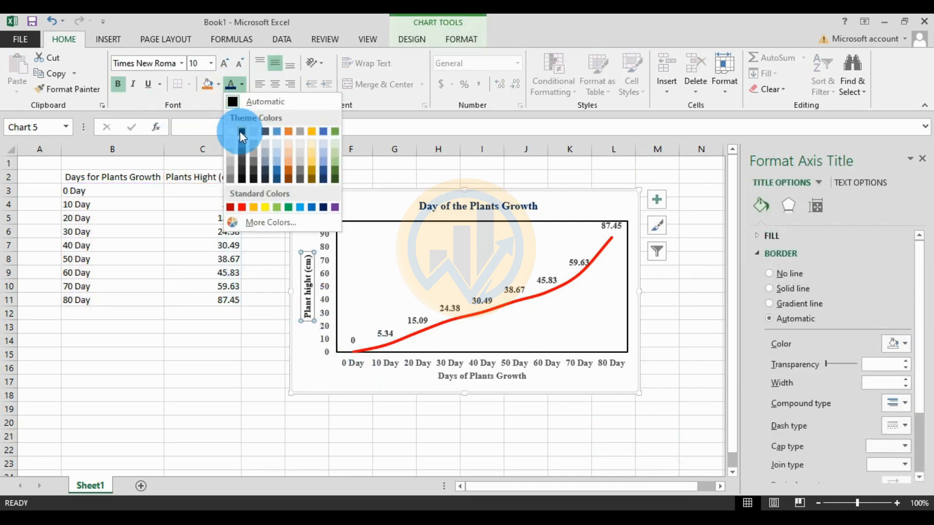
{"action": "left_click", "coordinate": [319, 311]}
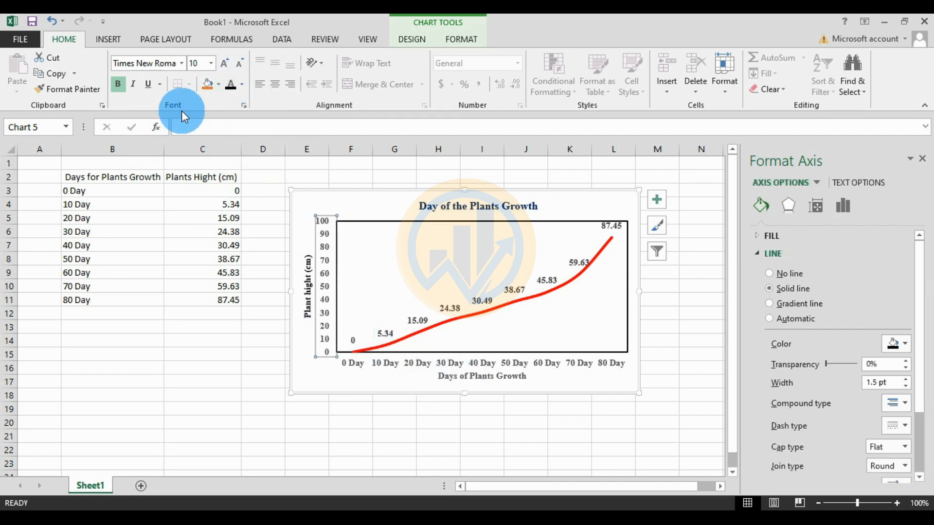
{"action": "left_click", "coordinate": [239, 83]}
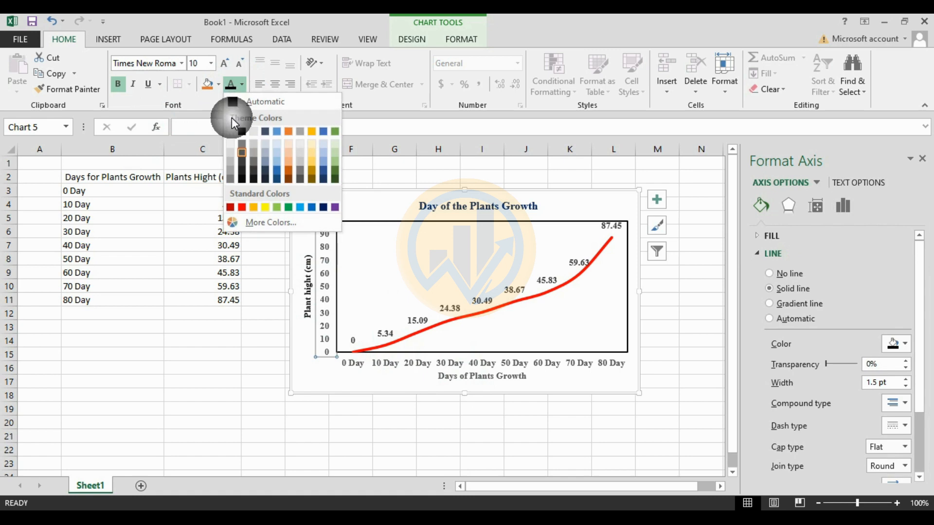
{"action": "left_click", "coordinate": [241, 134]}
{"action": "left_click", "coordinate": [454, 366]}
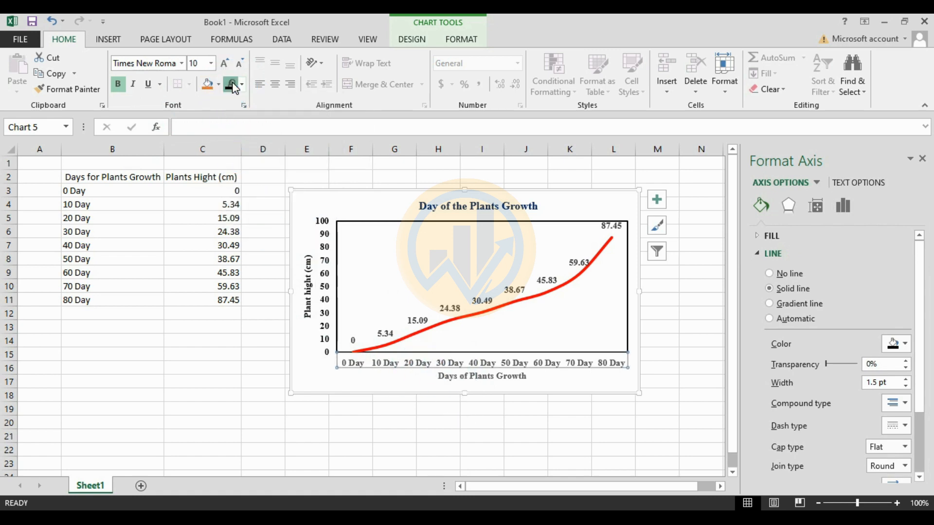
{"action": "left_click", "coordinate": [475, 378]}
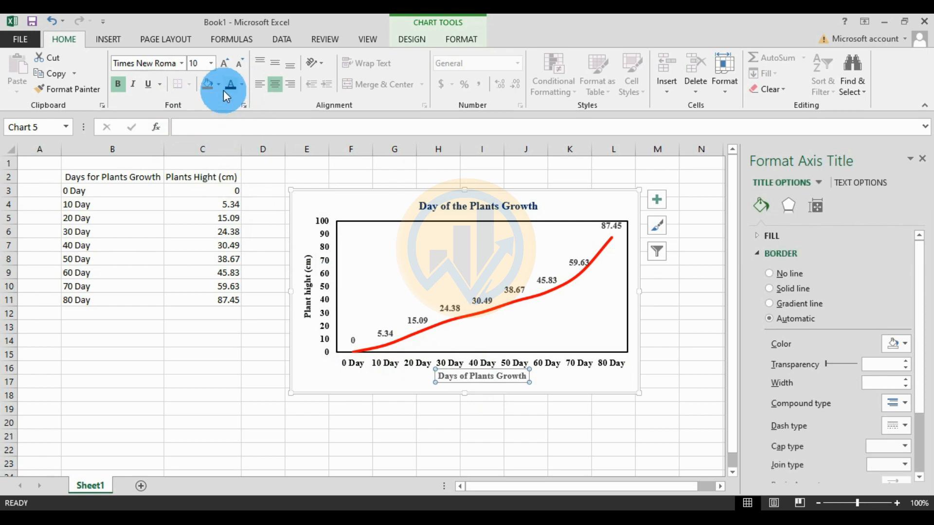
{"action": "left_click", "coordinate": [526, 435]}
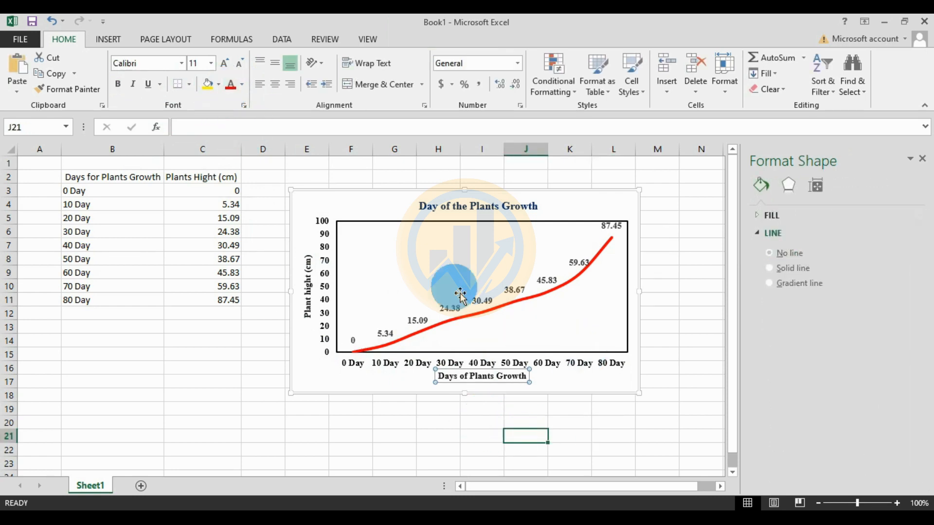